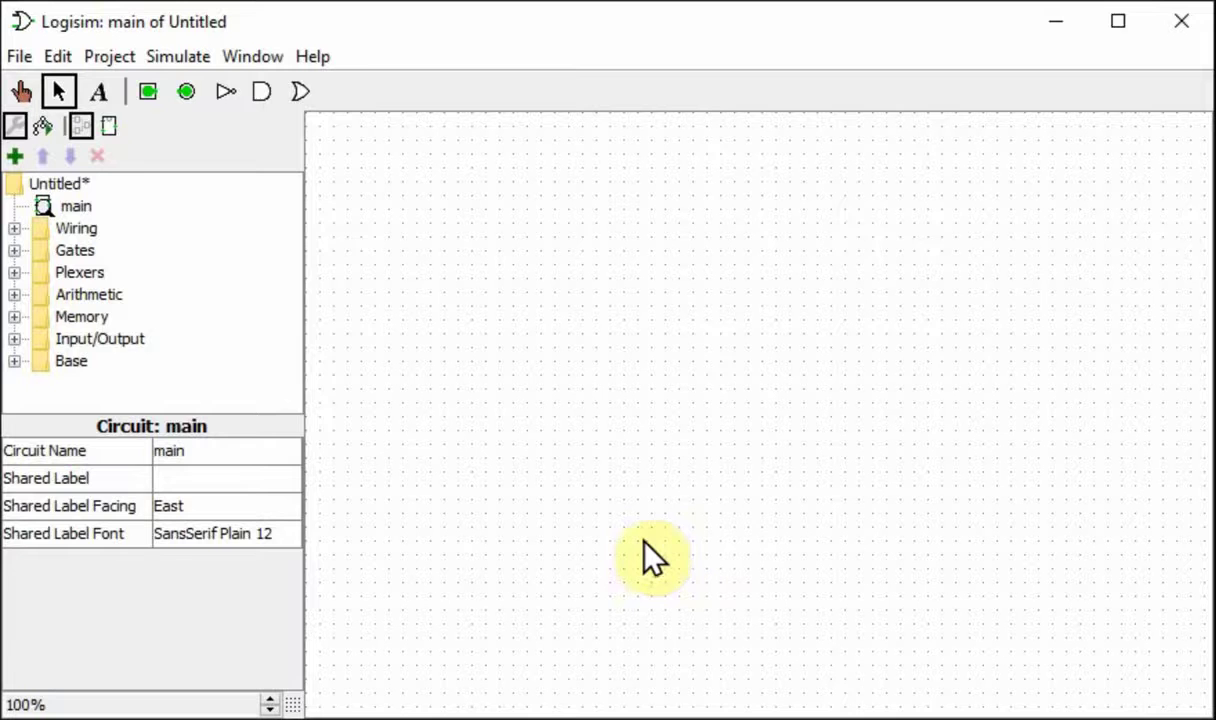
# Step: Start Analyze Circuit from the Project menu and add inputs sw1 and sw2
pyautogui.click(110, 58)
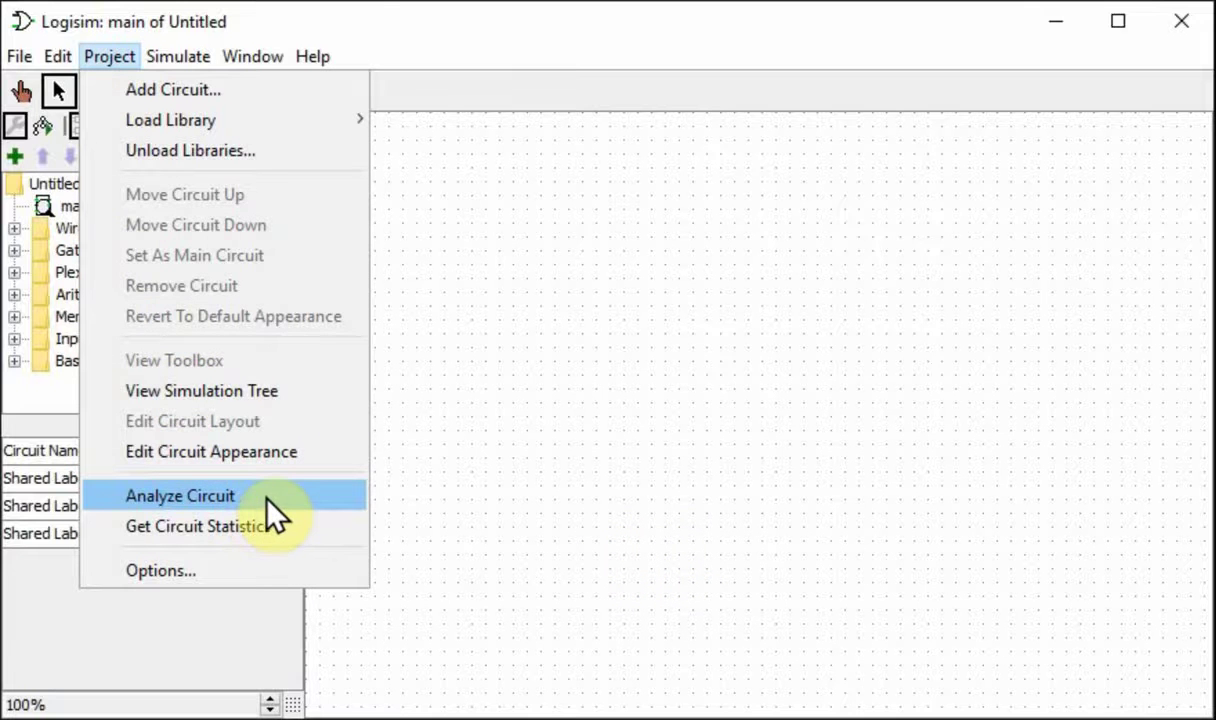
pyautogui.click(342, 498)
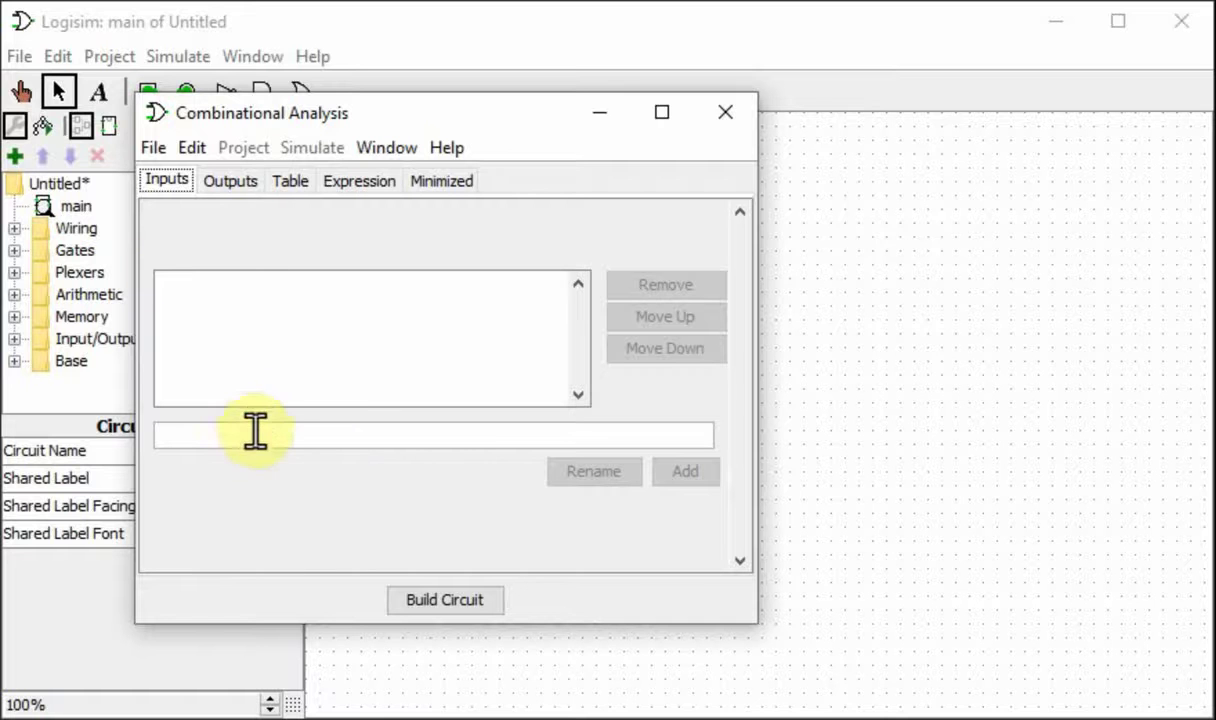
pyautogui.click(263, 438)
pyautogui.write('sw1')
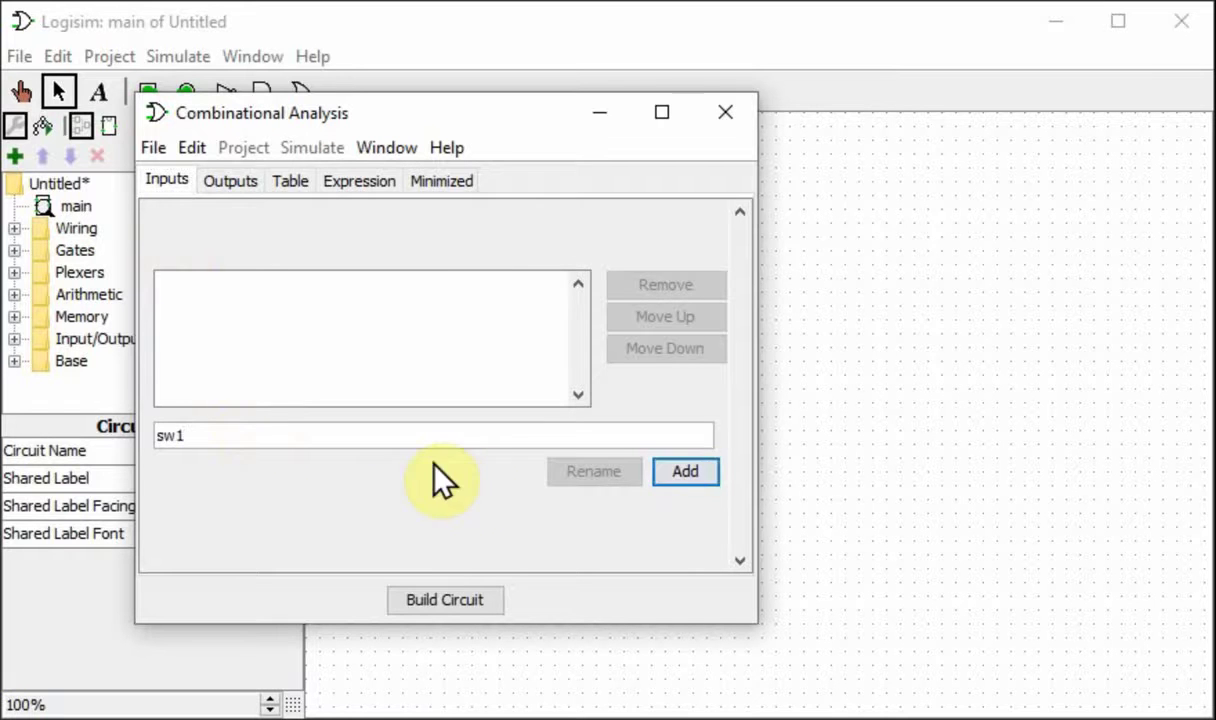
pyautogui.click(684, 472)
pyautogui.write('sw2')
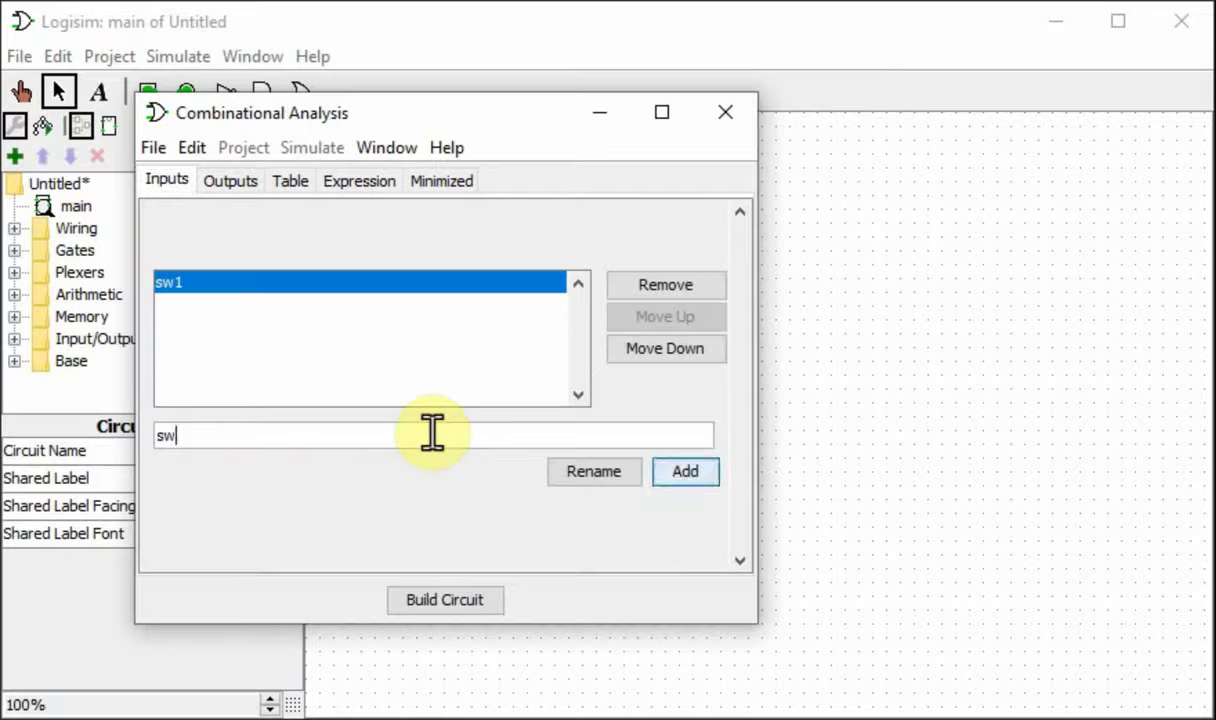
pyautogui.click(684, 472)
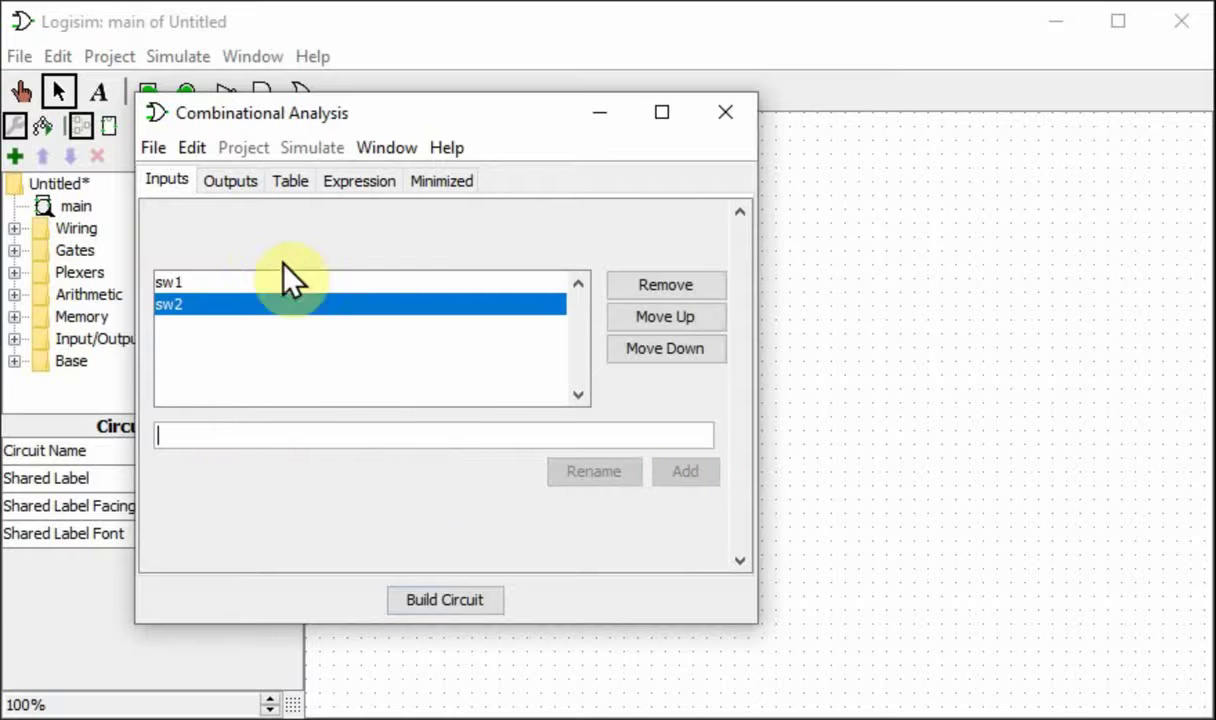
# Step: Add outputs out1 and out2, then display the four-row sw1/sw2 truth table
pyautogui.click(230, 181)
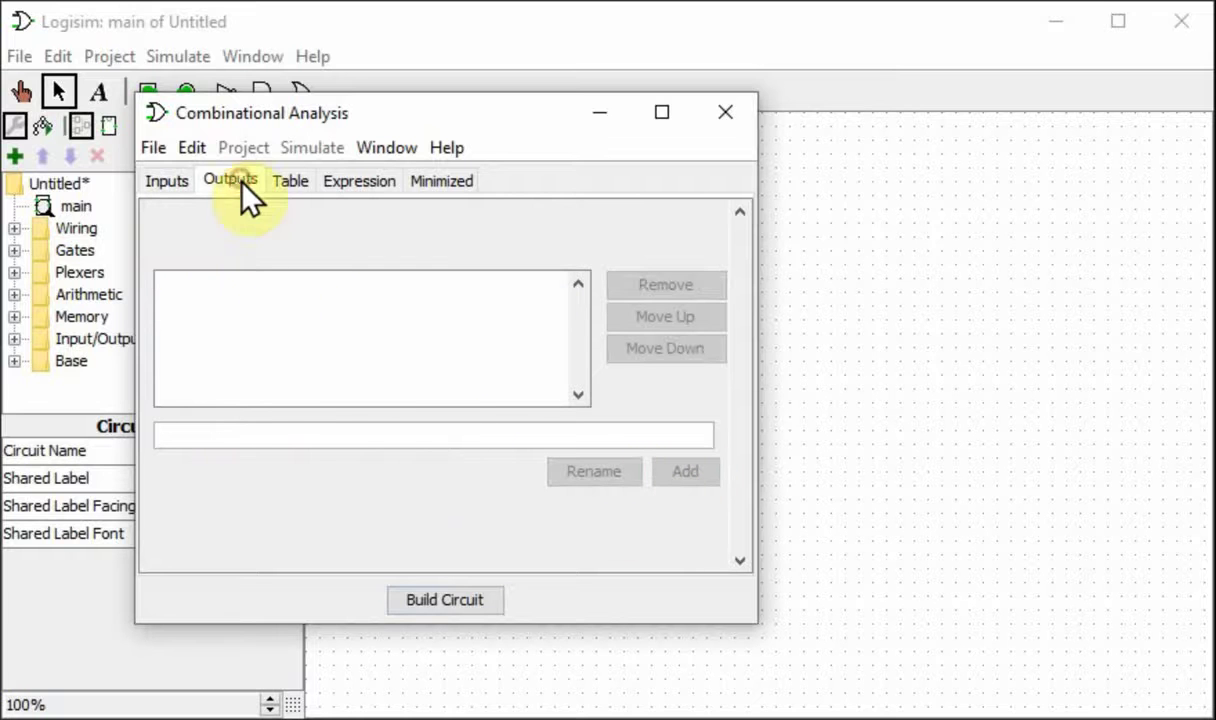
pyautogui.click(329, 435)
pyautogui.write('out1')
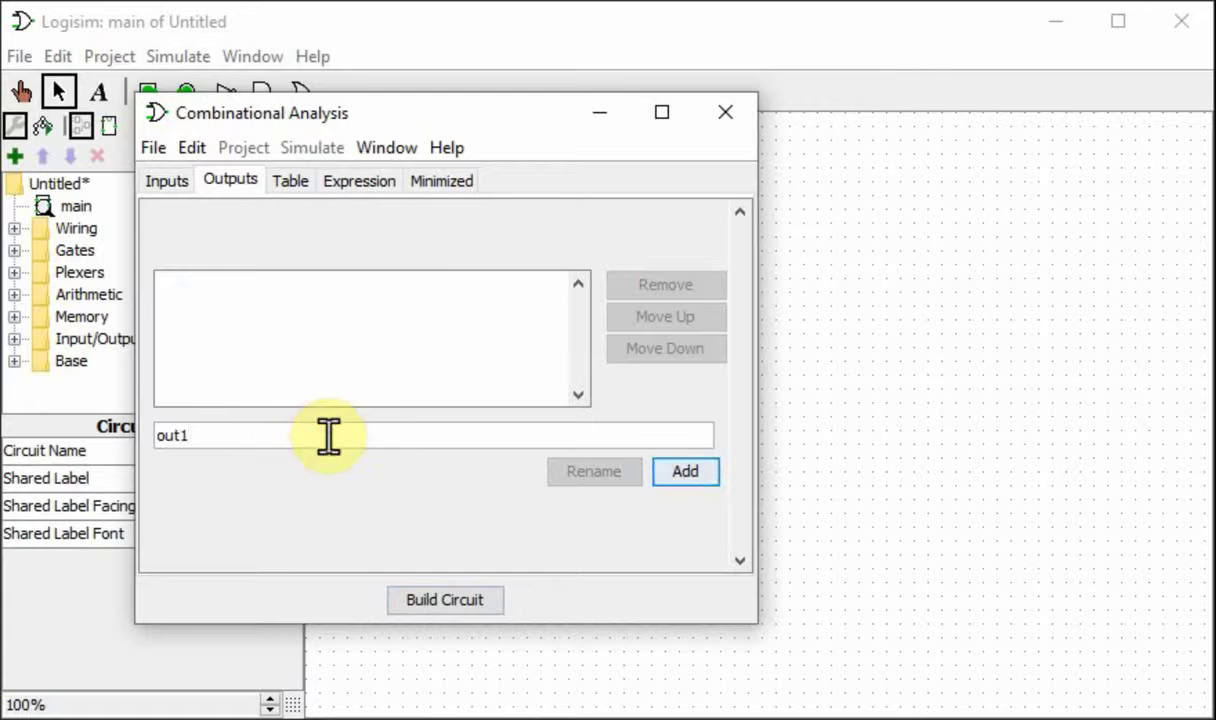
pyautogui.click(699, 466)
pyautogui.write('out')
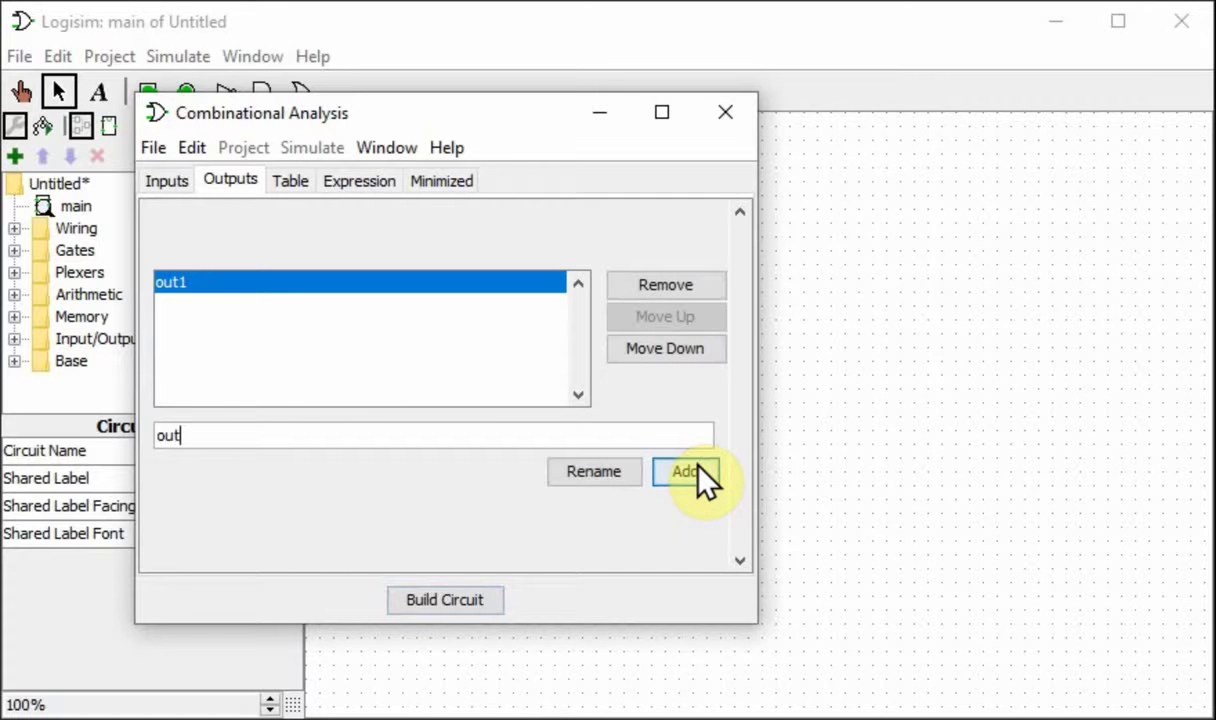
pyautogui.write('2')
pyautogui.click(699, 466)
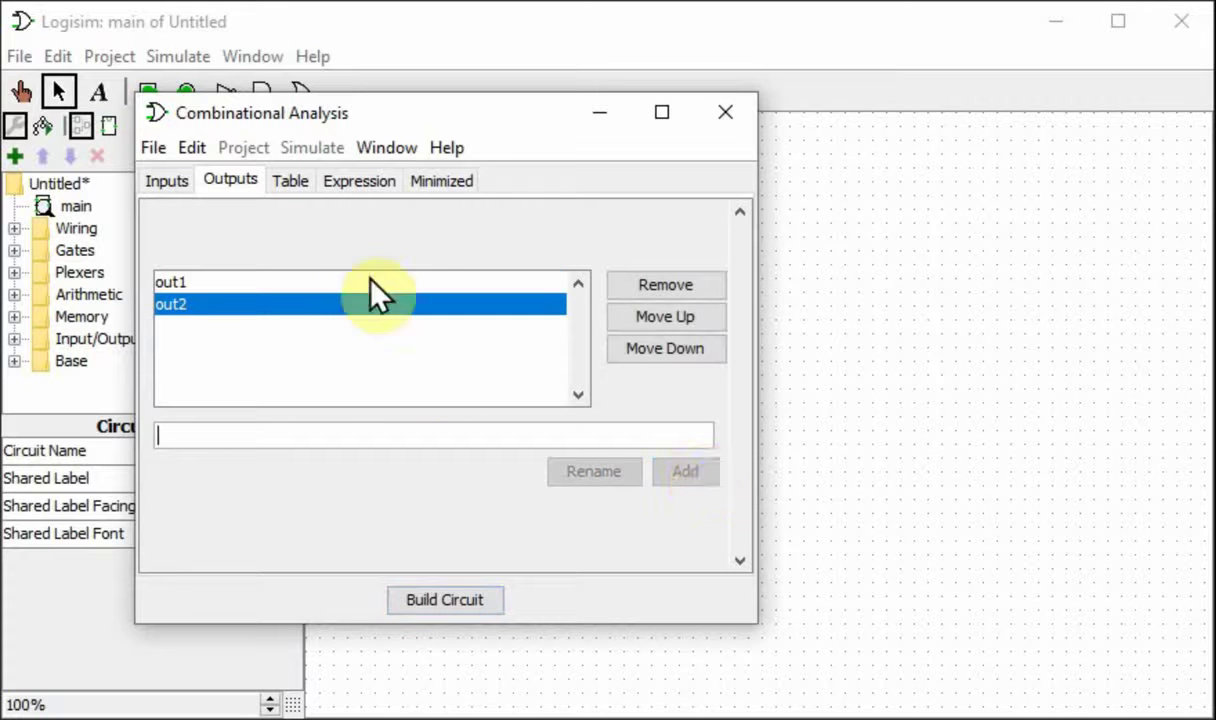
pyautogui.click(290, 181)
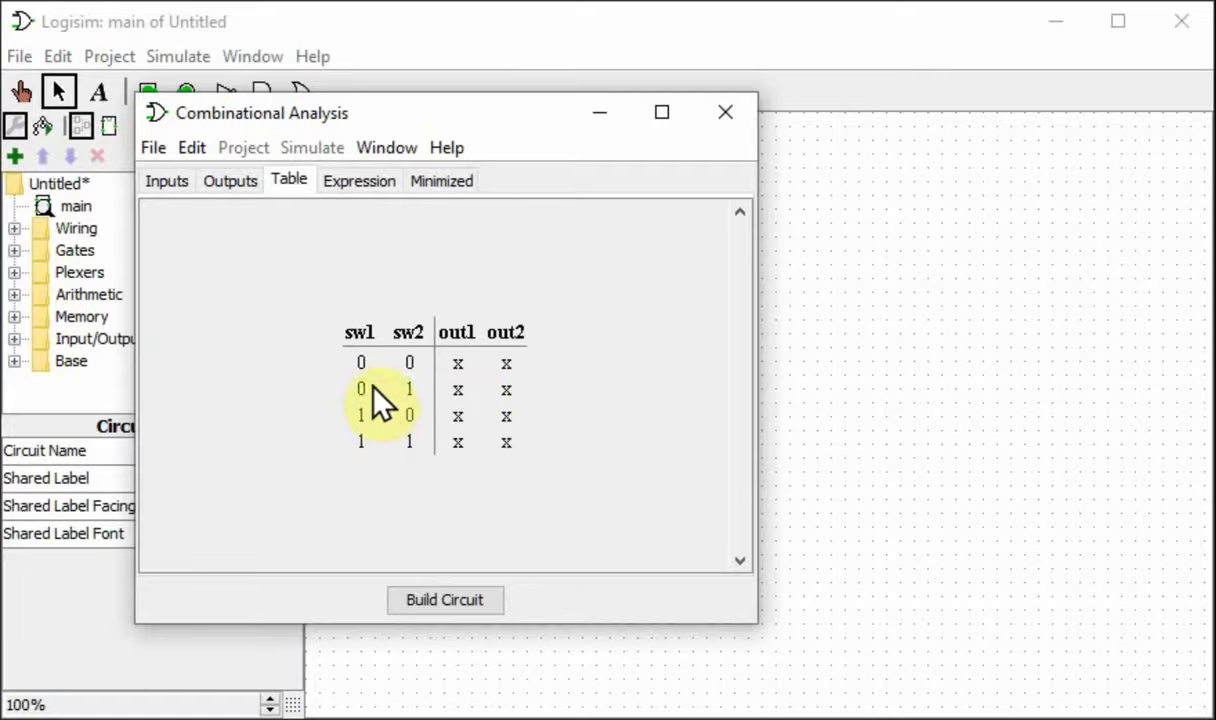
# Step: Set out1 to 1,0,0,0 down the four rows and out2 to 1 for row 01
pyautogui.click(456, 364)
pyautogui.click(456, 364)
pyautogui.click(457, 390)
pyautogui.click(457, 416)
pyautogui.click(457, 442)
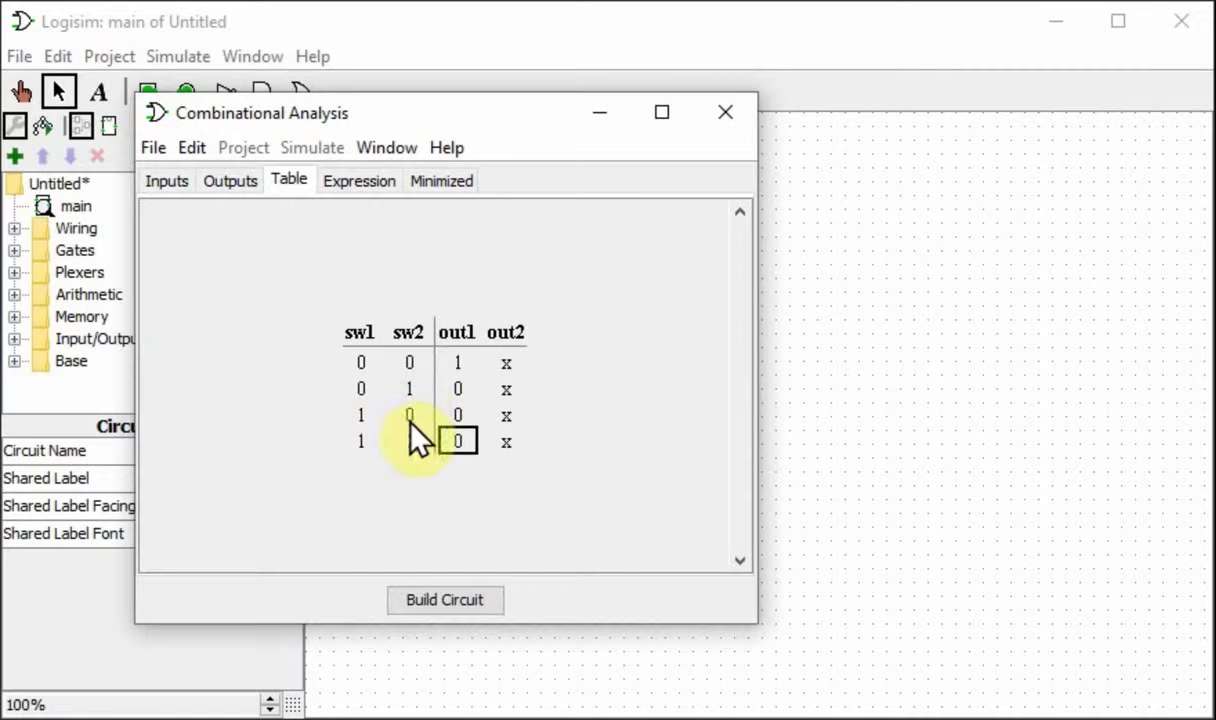
pyautogui.click(510, 392)
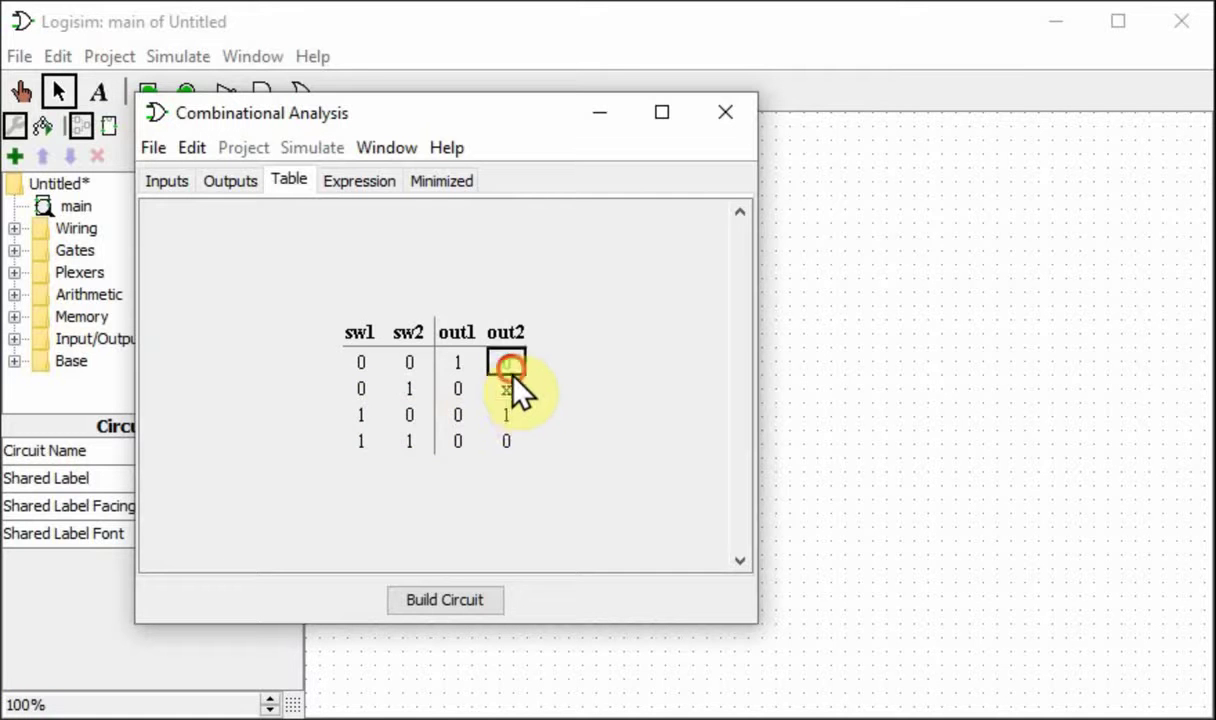
pyautogui.click(508, 390)
pyautogui.click(508, 390)
# Step: Build the table into a new circuit named 0327A and close the analysis window
pyautogui.click(500, 596)
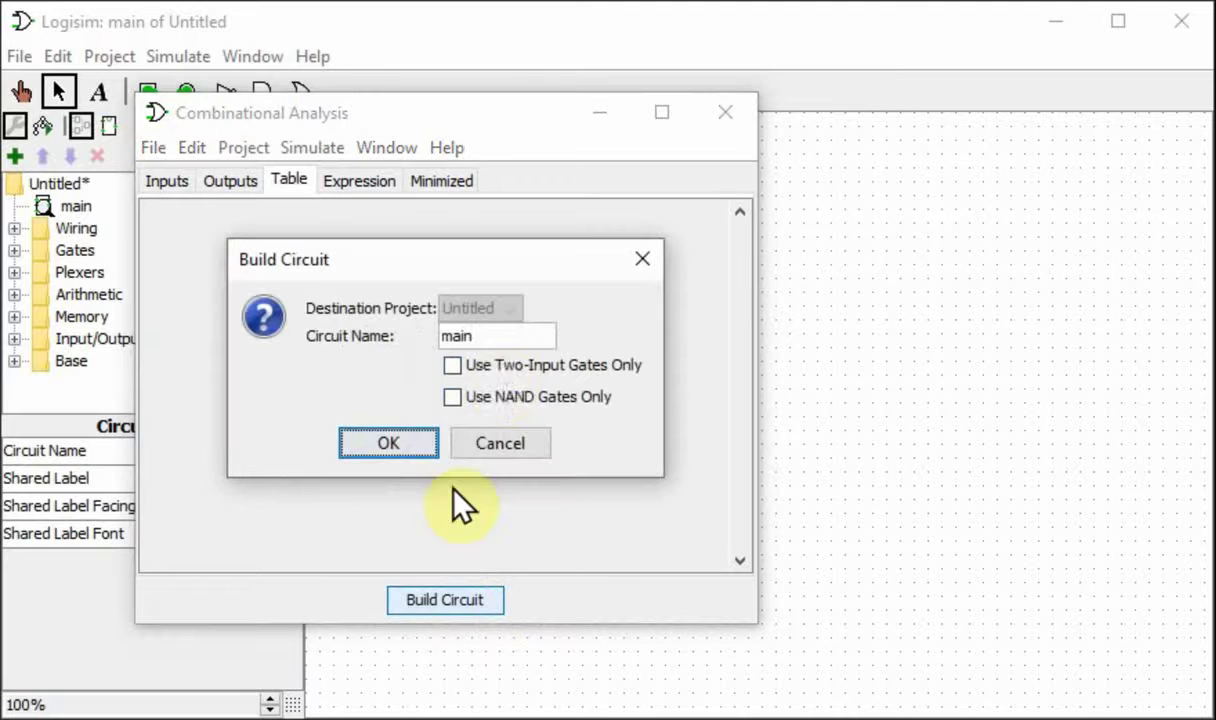
pyautogui.moveTo(513, 337); pyautogui.dragTo(434, 340)
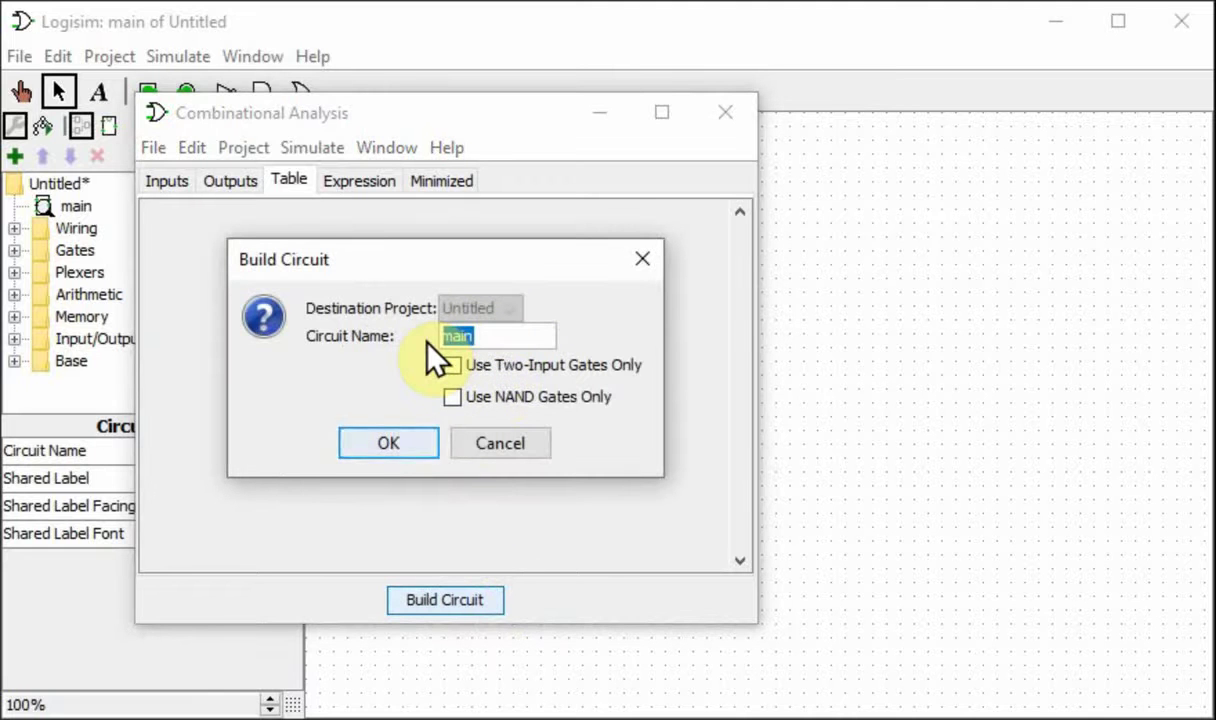
pyautogui.write('0327A')
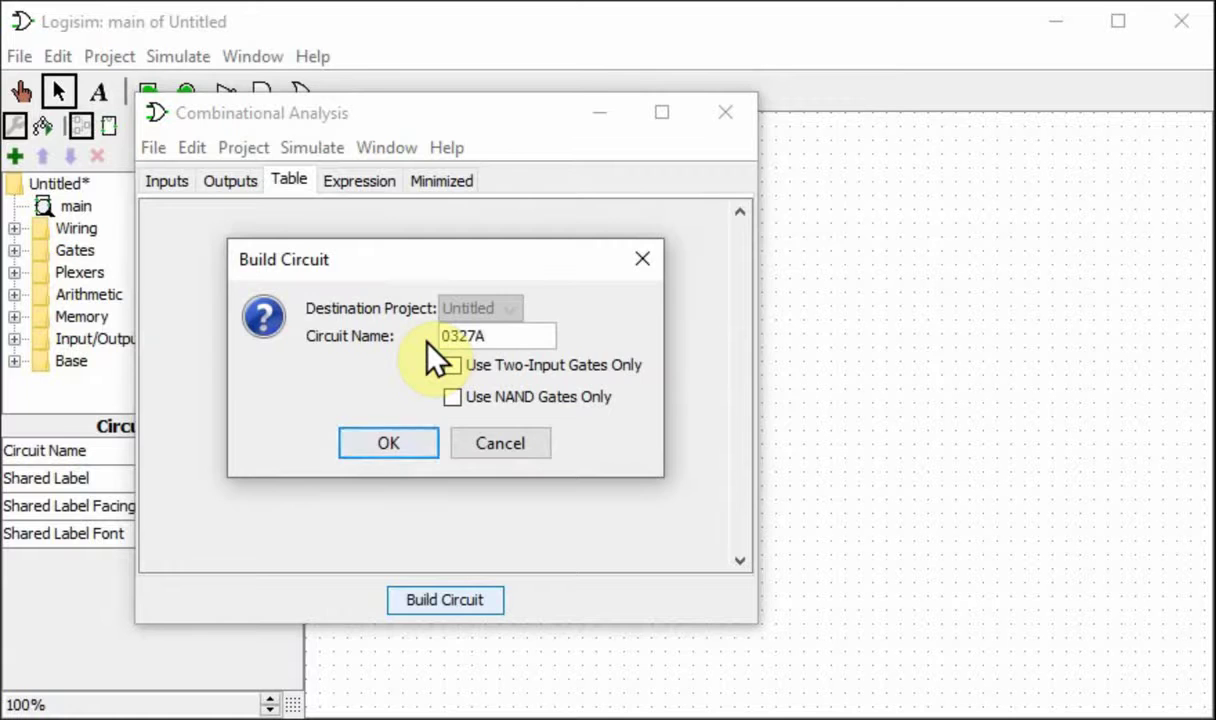
pyautogui.press('Return')
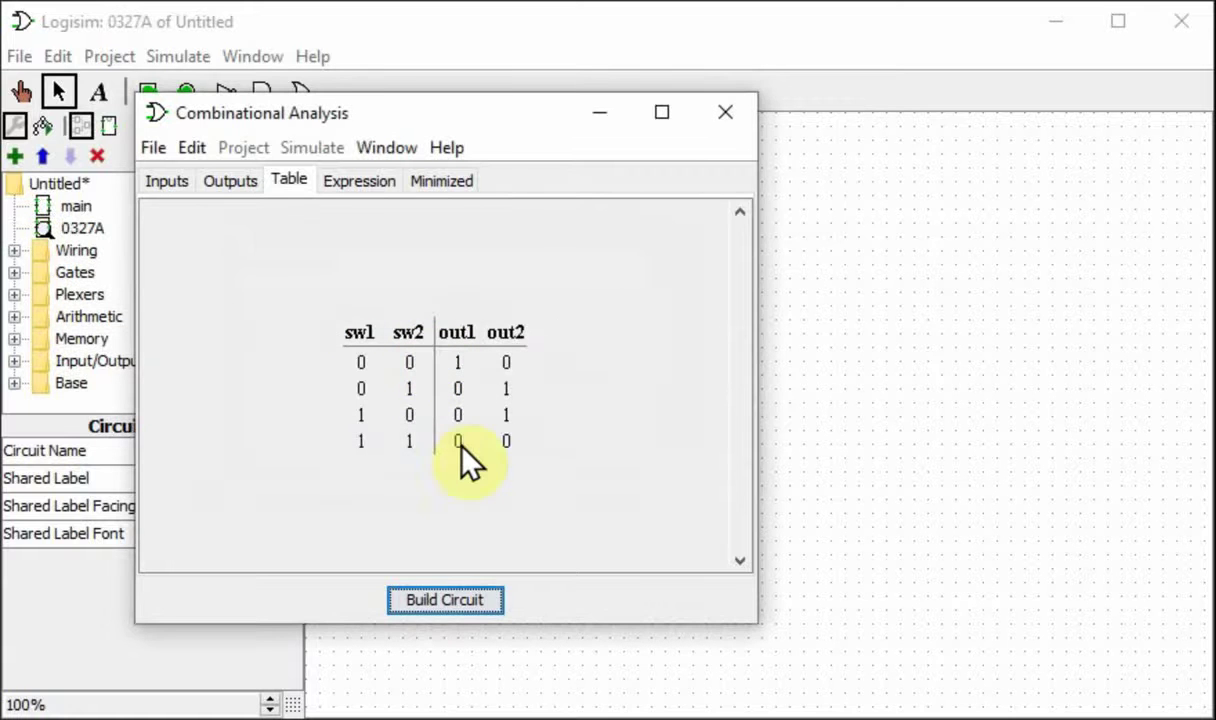
pyautogui.click(727, 117)
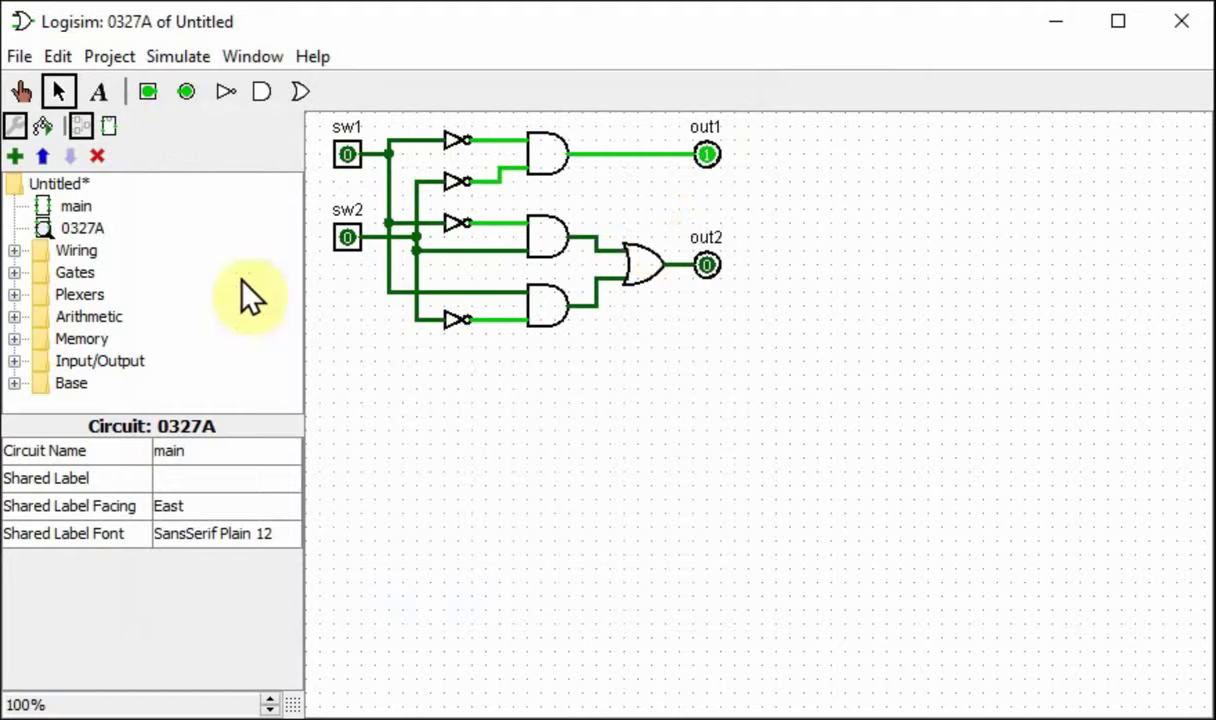
# Step: With the Poke tool, toggle sw1 and sw2 through all four combinations, ending both at 0
pyautogui.click(21, 91)
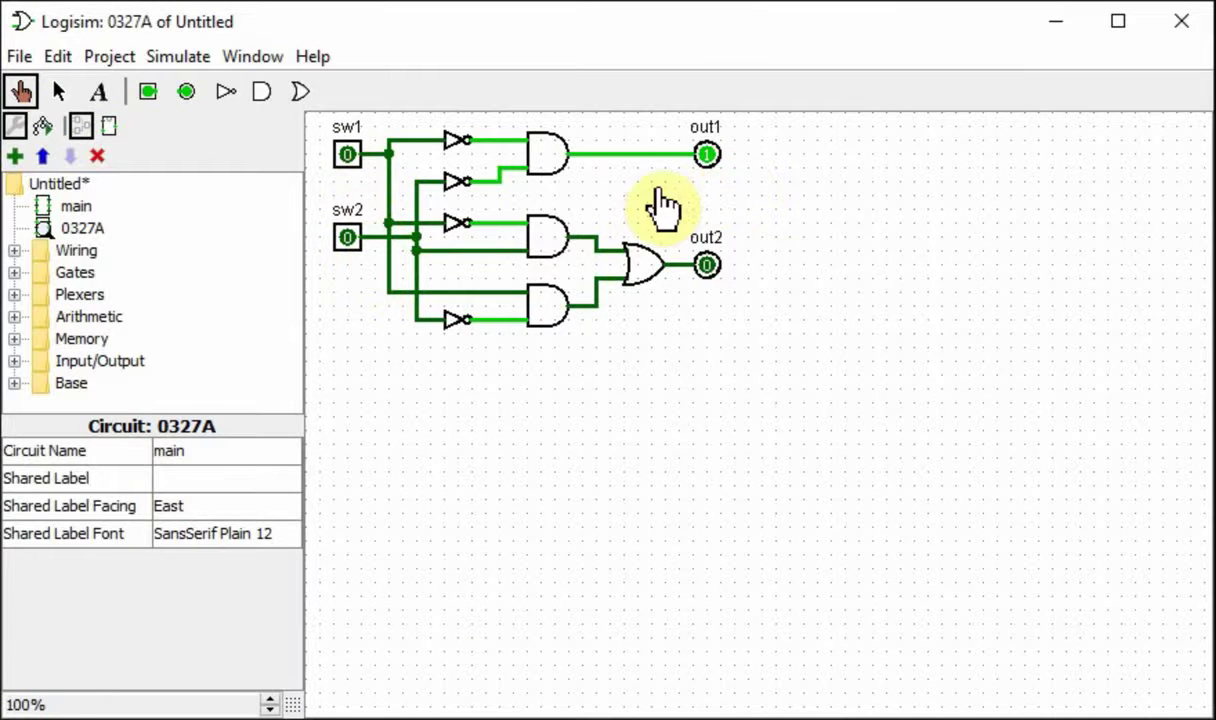
pyautogui.click(347, 154)
pyautogui.click(347, 238)
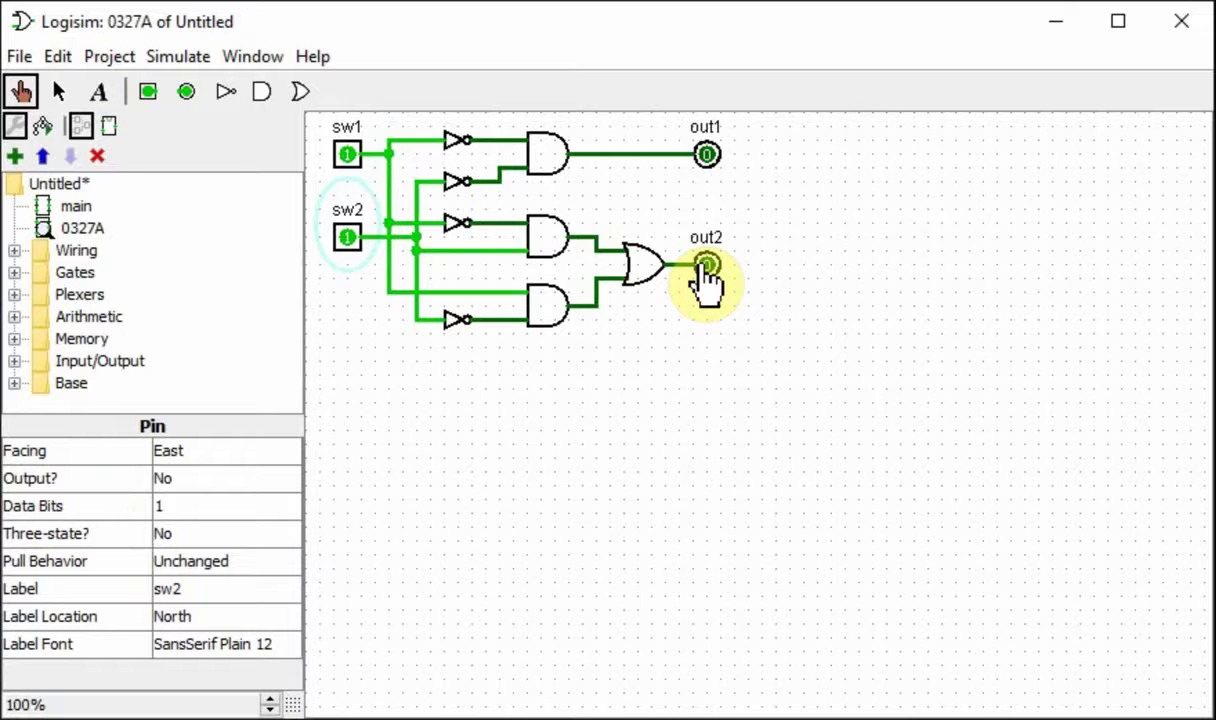
pyautogui.click(348, 239)
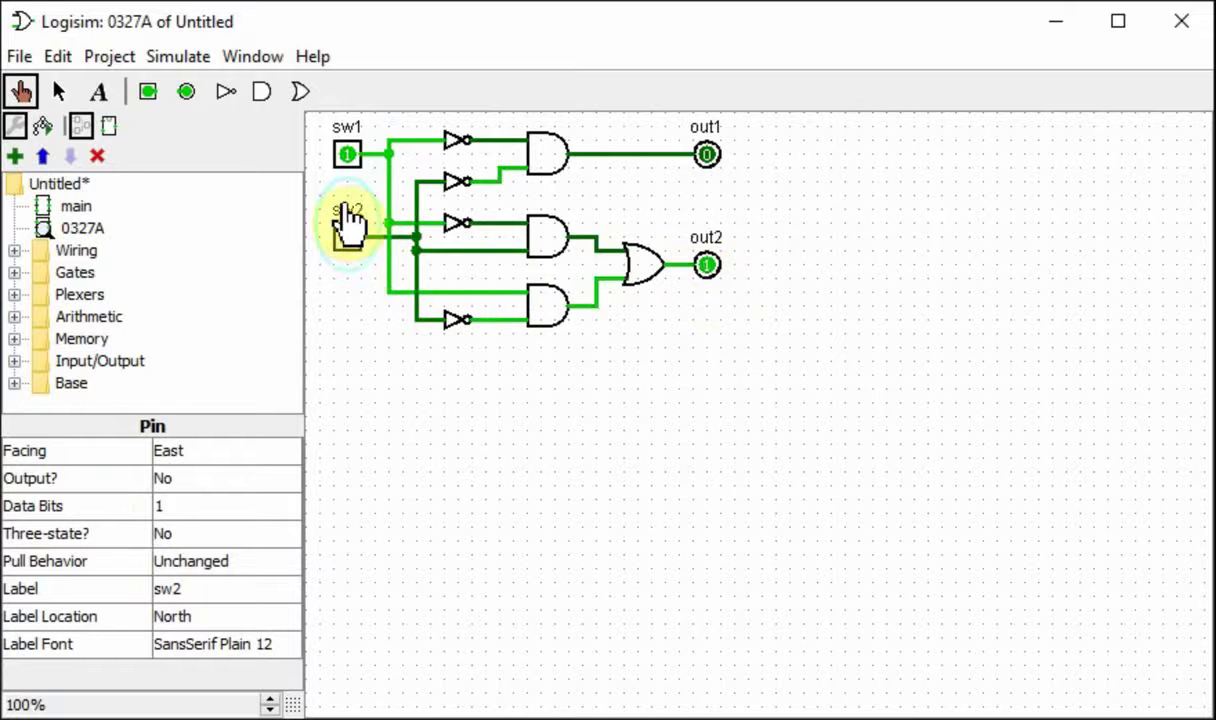
pyautogui.click(347, 155)
pyautogui.click(347, 238)
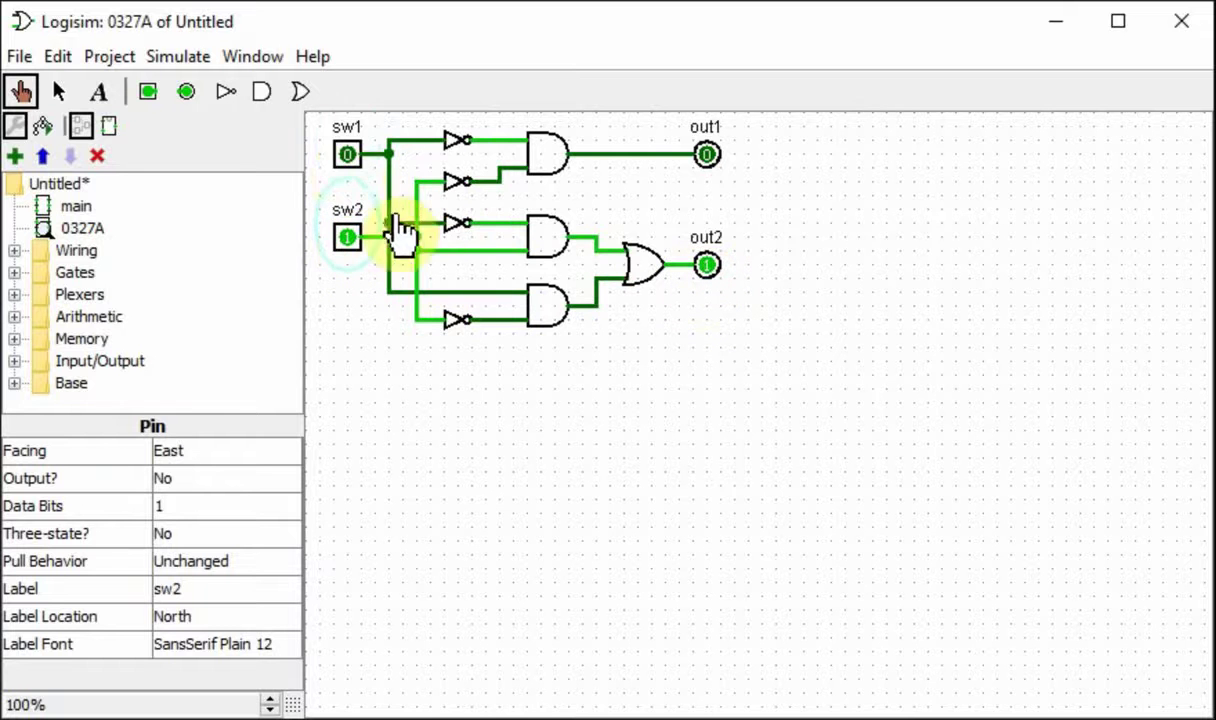
pyautogui.click(347, 155)
pyautogui.click(346, 236)
pyautogui.click(347, 155)
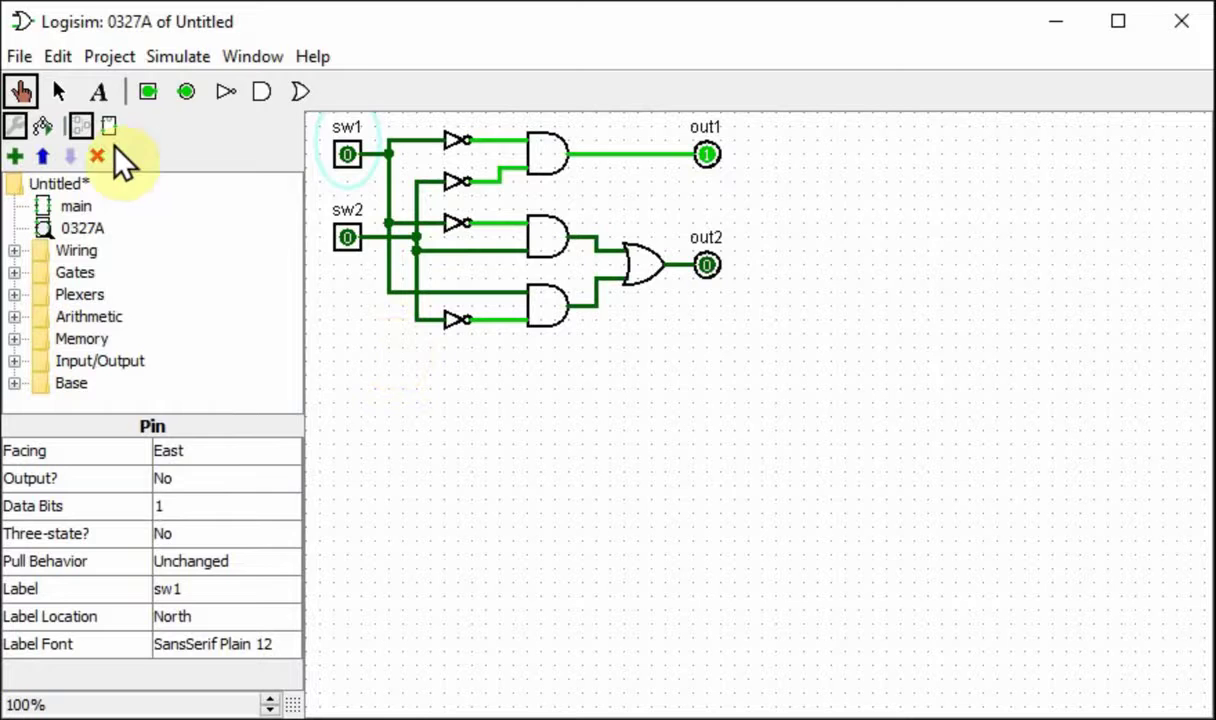
# Step: Reopen Combinational Analysis and look over its Table, Outputs and Inputs tabs
pyautogui.click(100, 62)
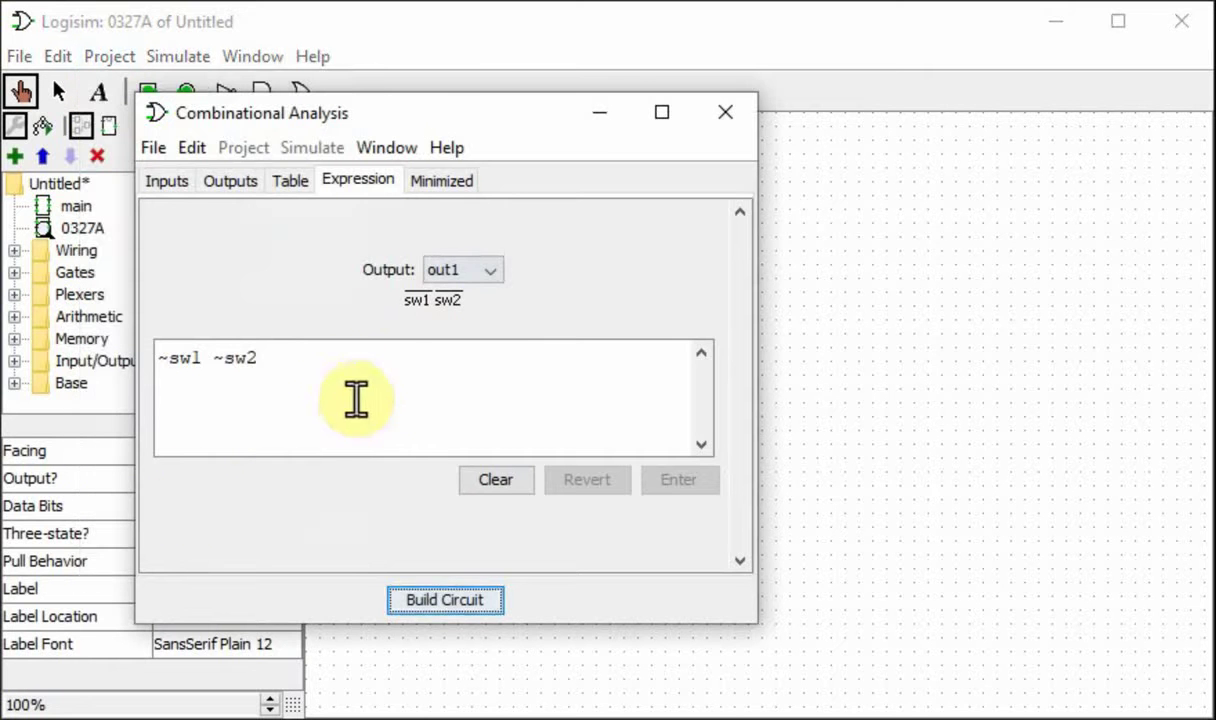
pyautogui.click(290, 183)
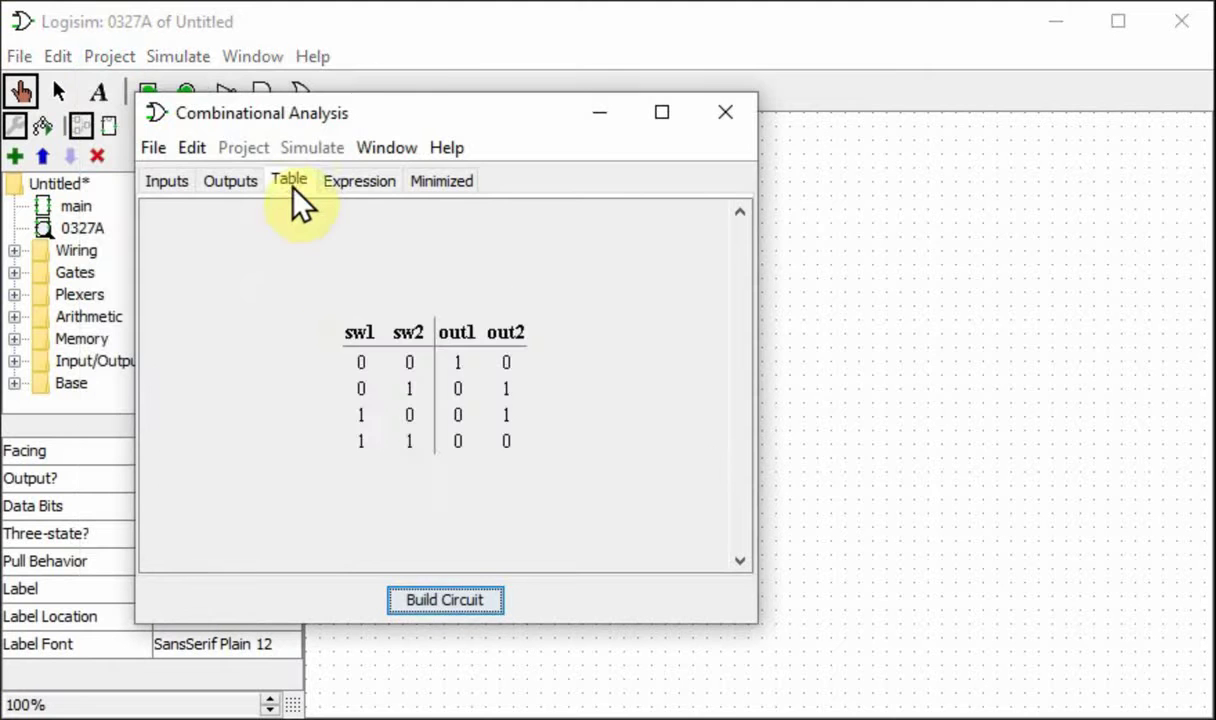
pyautogui.click(230, 181)
pyautogui.click(175, 180)
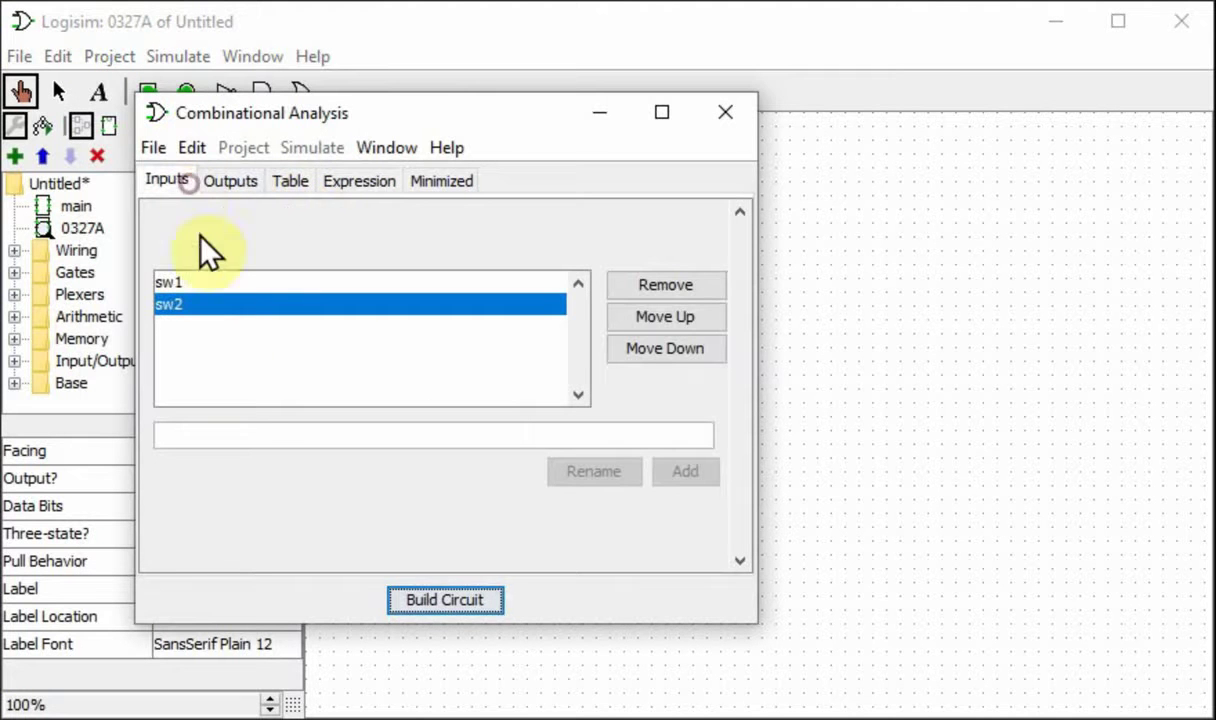
# Step: Add sw3 as a third input and out3 as a third output
pyautogui.click(233, 434)
pyautogui.write('sw3')
pyautogui.click(676, 471)
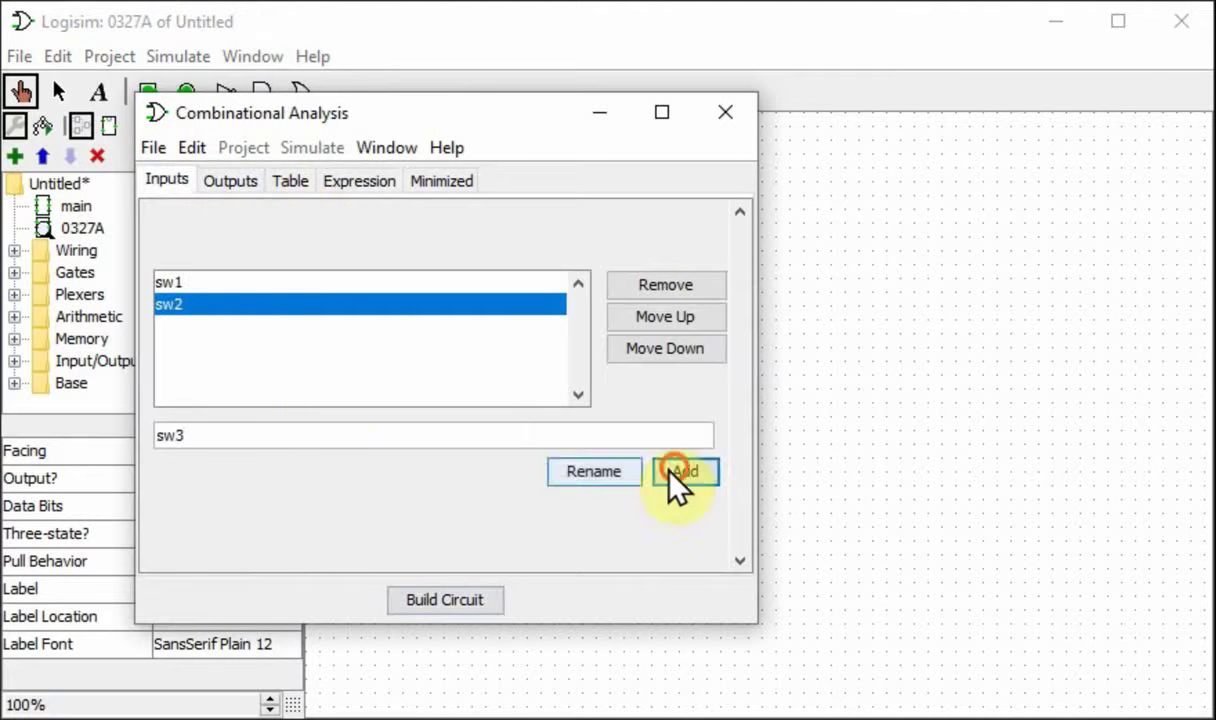
pyautogui.click(240, 180)
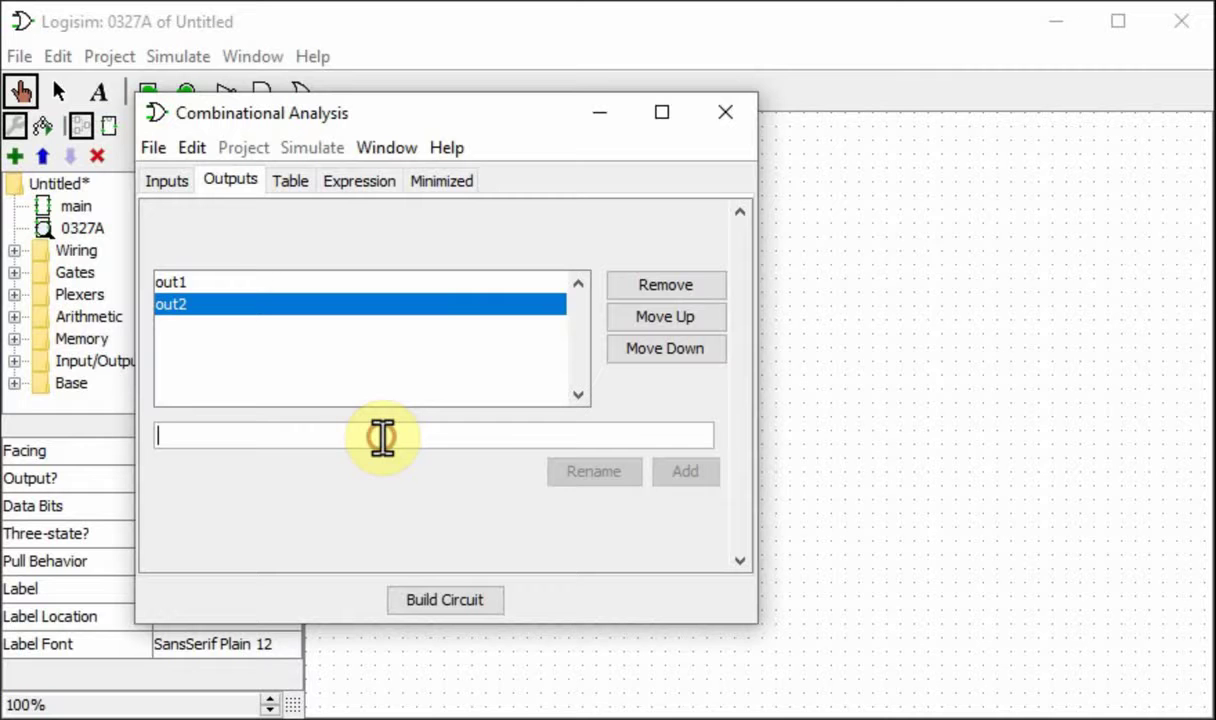
pyautogui.write('out3')
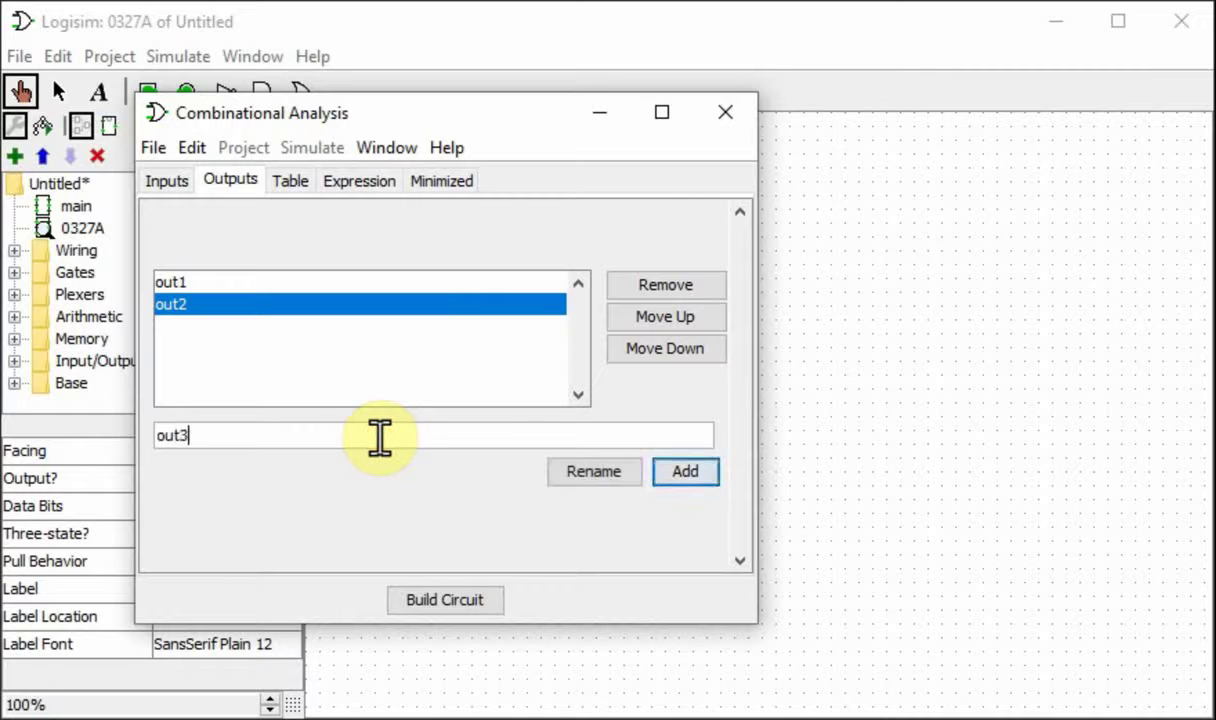
pyautogui.press('Return')
# Step: Set out3 to 1 for inputs 111, 000 and 100, and 0 for 001, 010 and 011
pyautogui.click(292, 181)
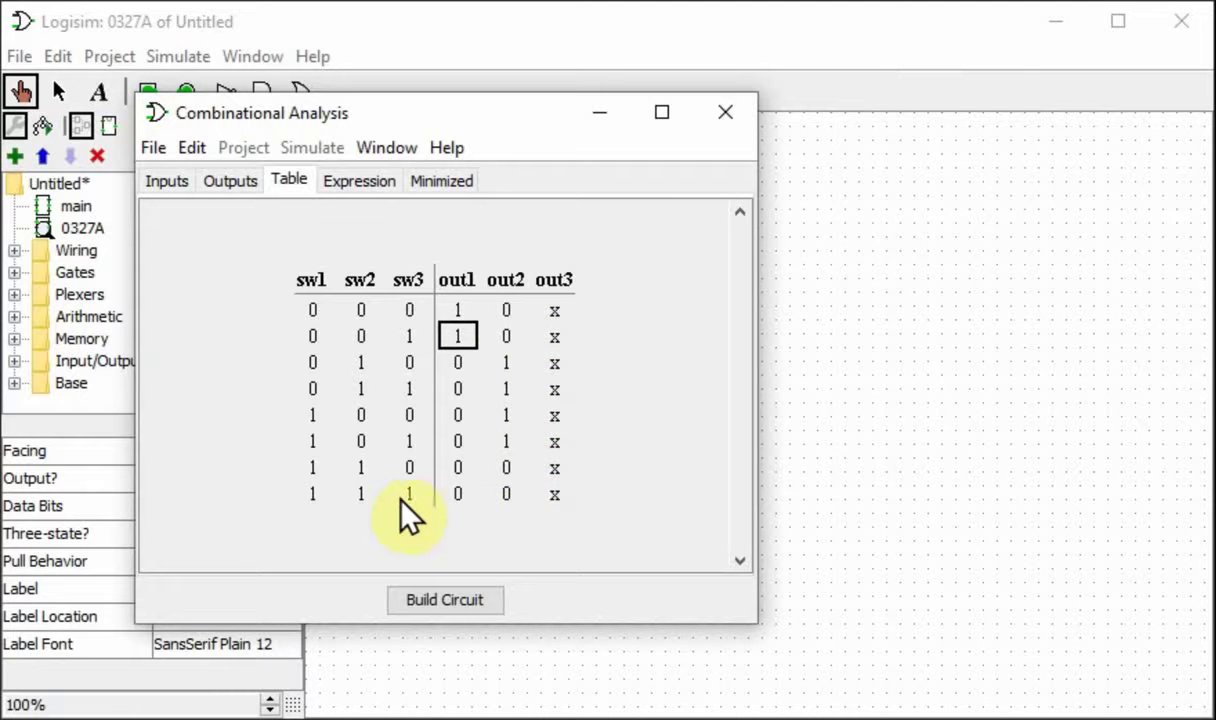
pyautogui.click(560, 494)
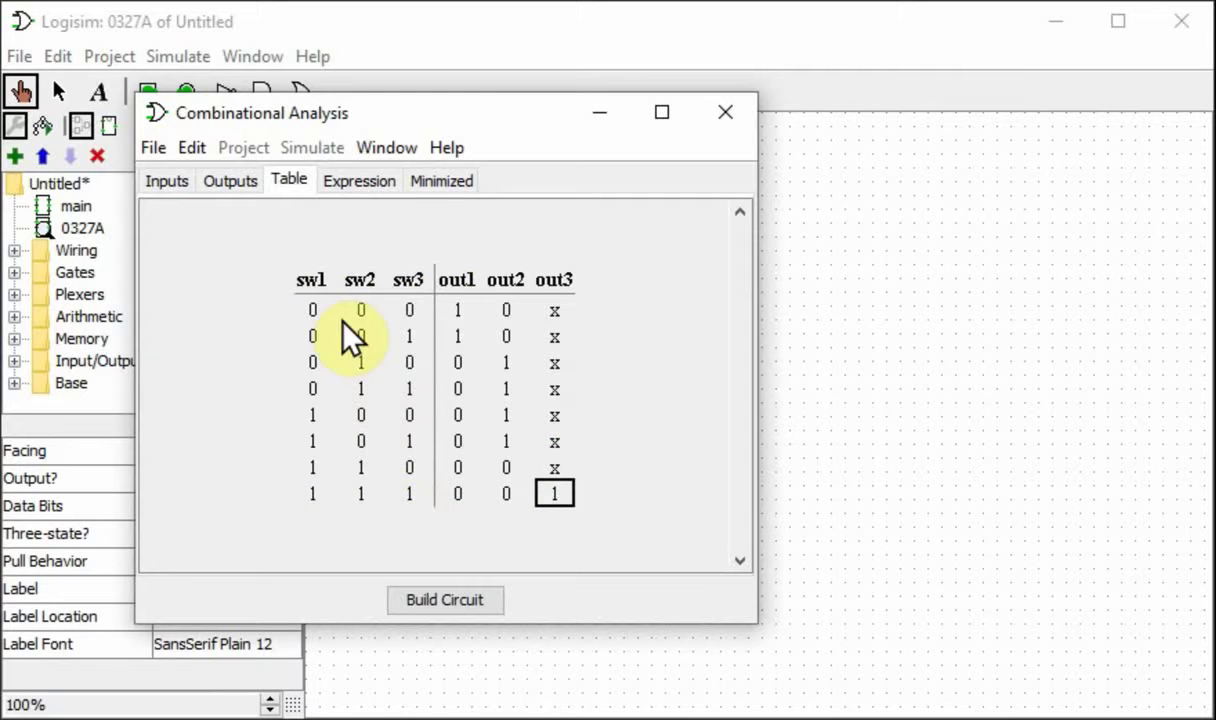
pyautogui.click(554, 309)
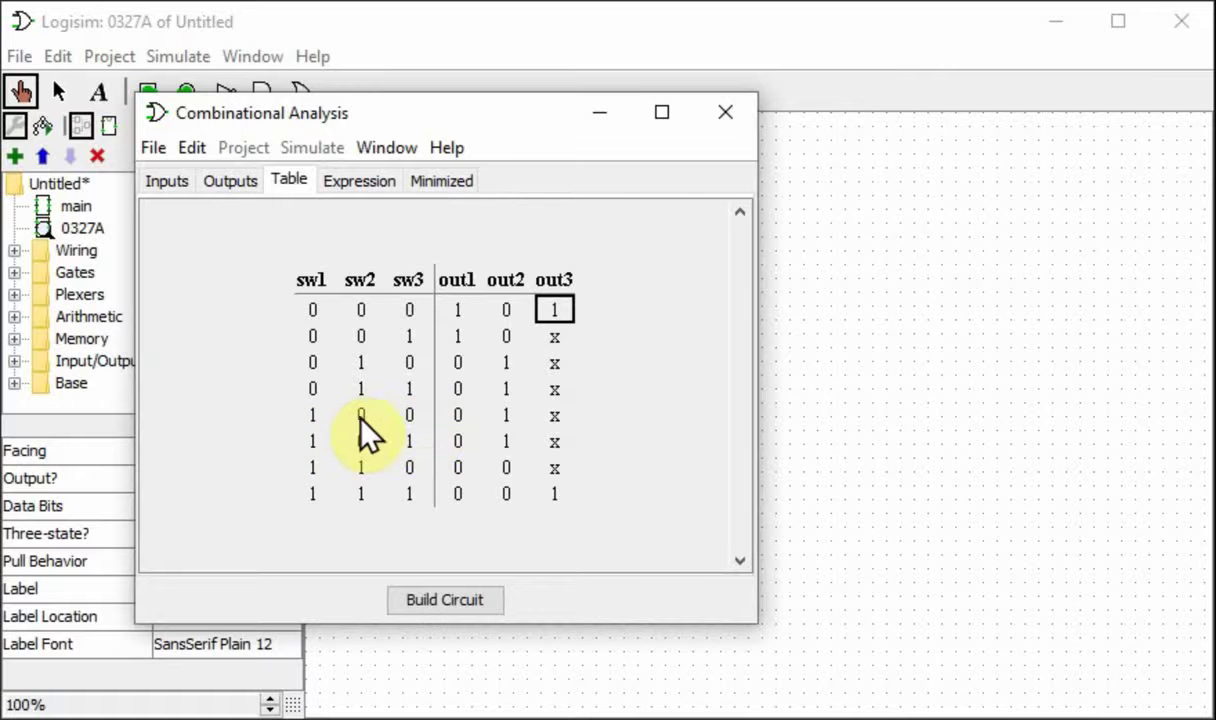
pyautogui.doubleClick(554, 415)
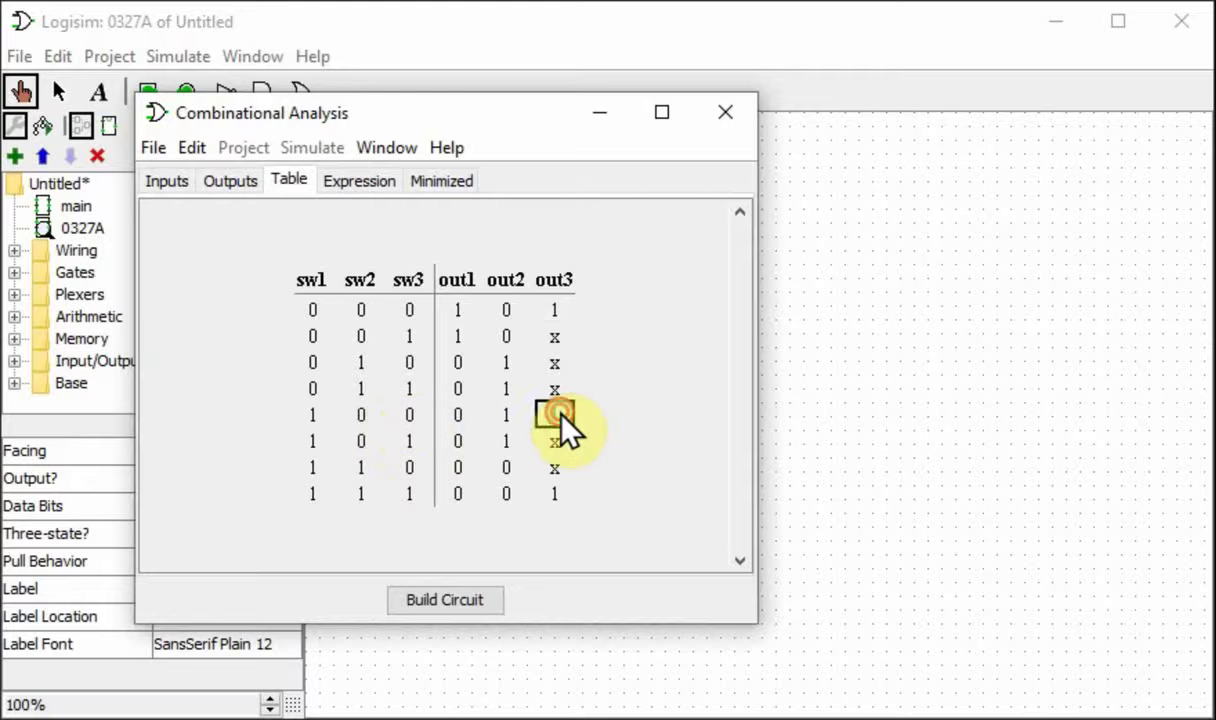
pyautogui.click(556, 338)
pyautogui.click(560, 360)
pyautogui.click(562, 382)
# Step: Build the three-input table as circuit 0327B and close the analysis window
pyautogui.click(482, 600)
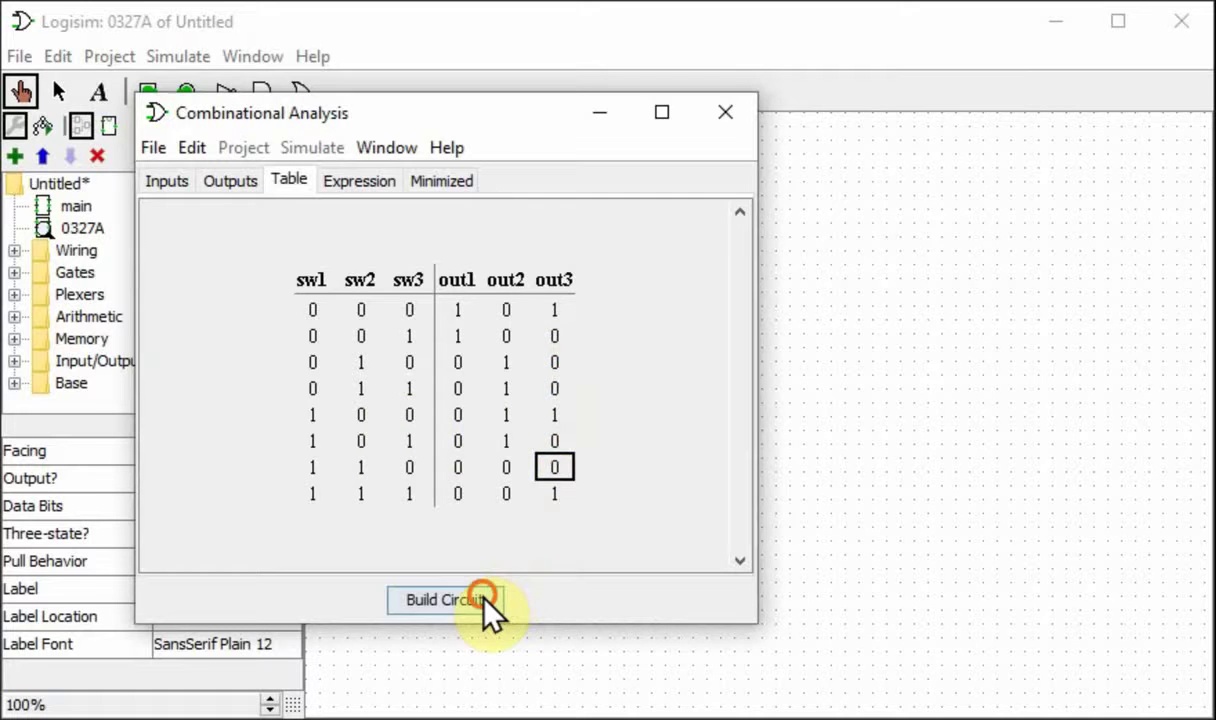
pyautogui.click(516, 339)
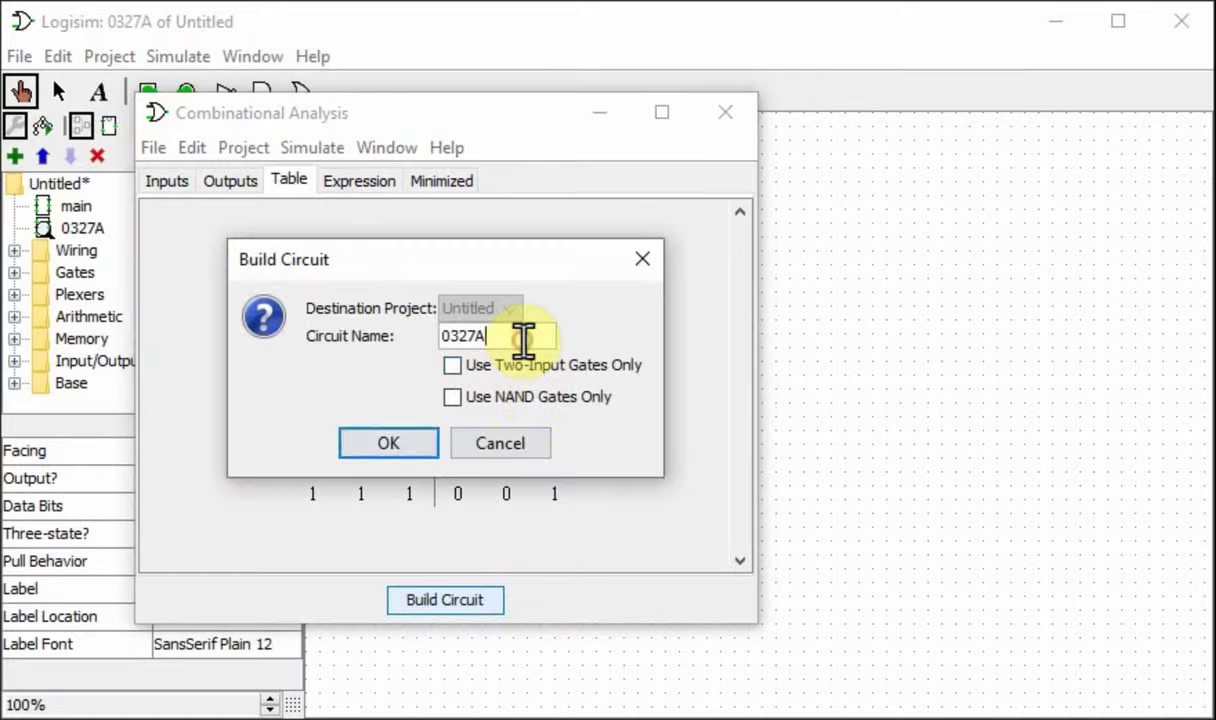
pyautogui.press('BackSpace')
pyautogui.write('B')
pyautogui.press('Return')
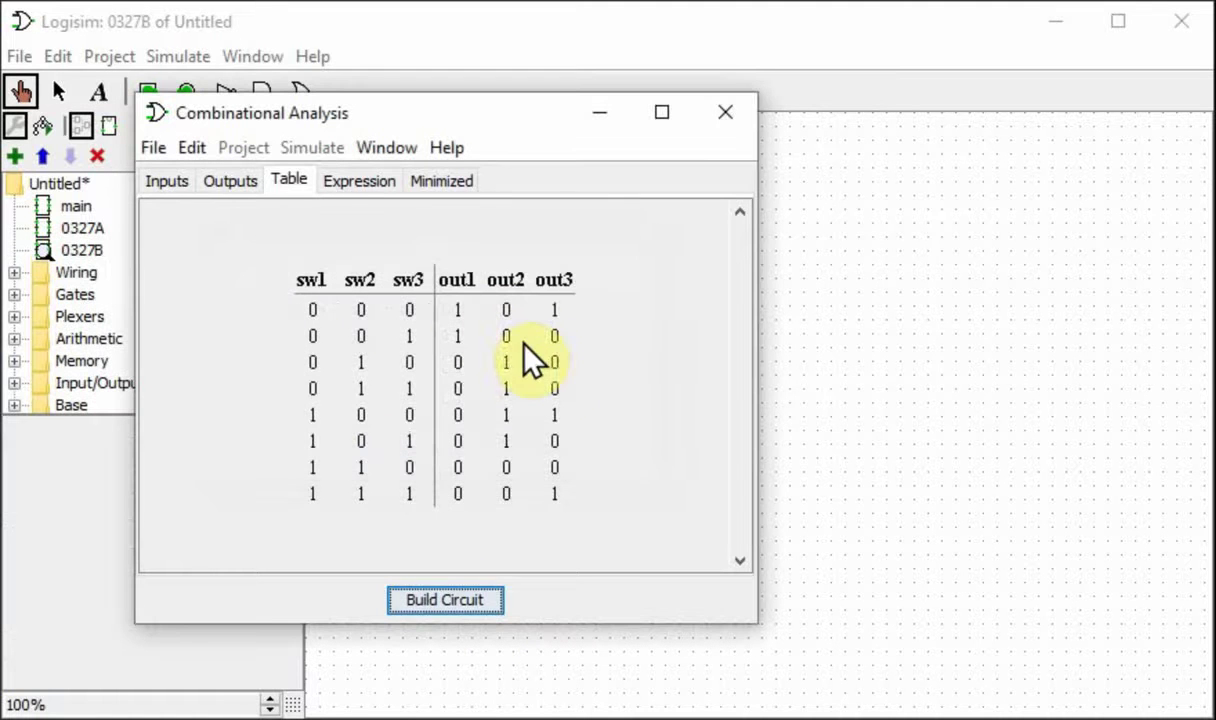
pyautogui.click(725, 113)
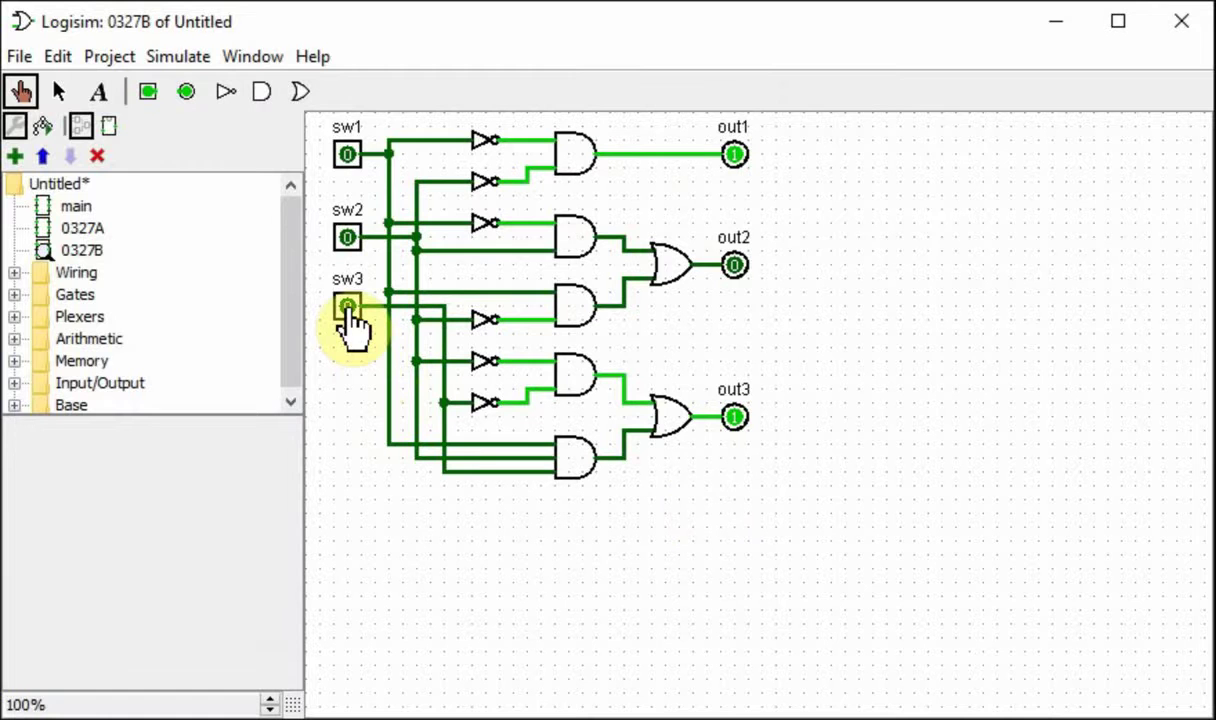
pyautogui.click(347, 154)
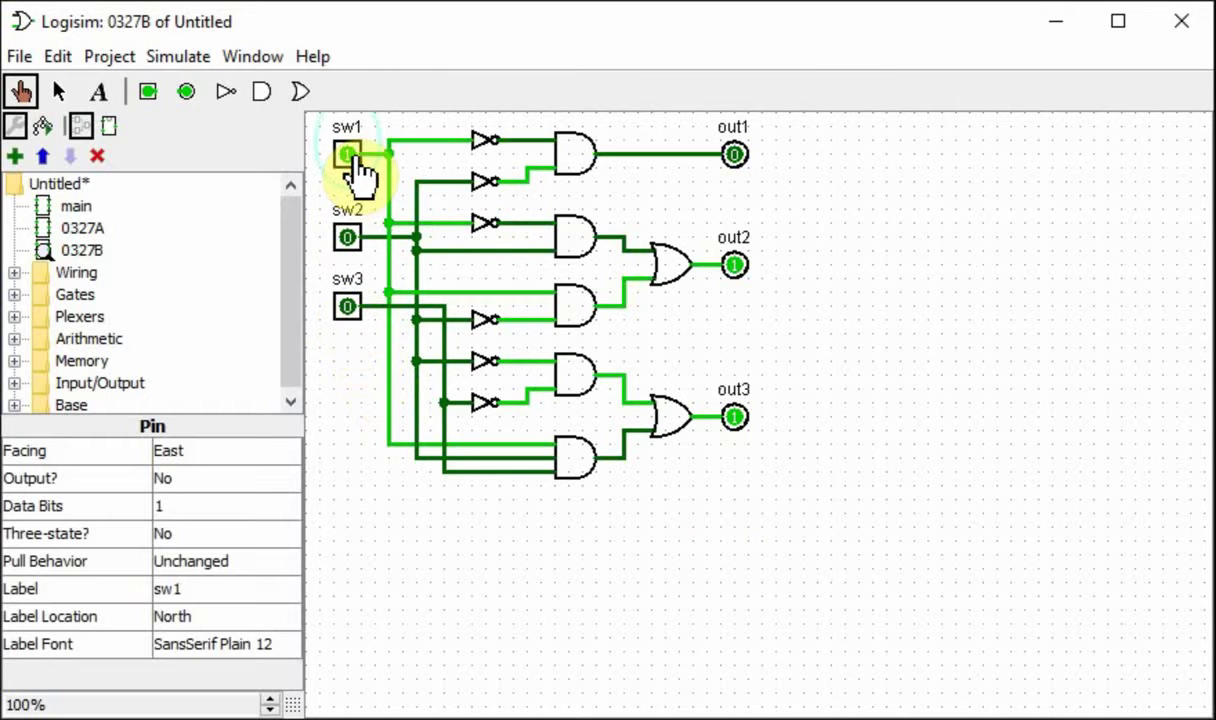
pyautogui.click(112, 57)
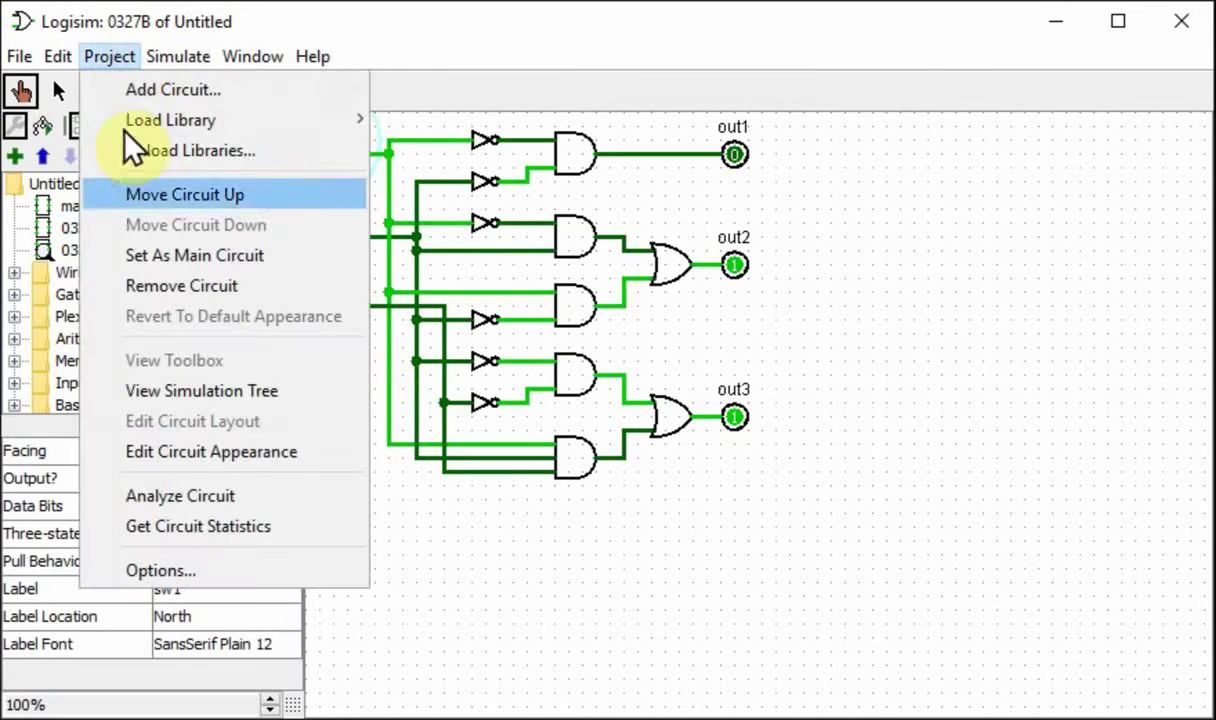
pyautogui.click(180, 492)
pyautogui.click(278, 180)
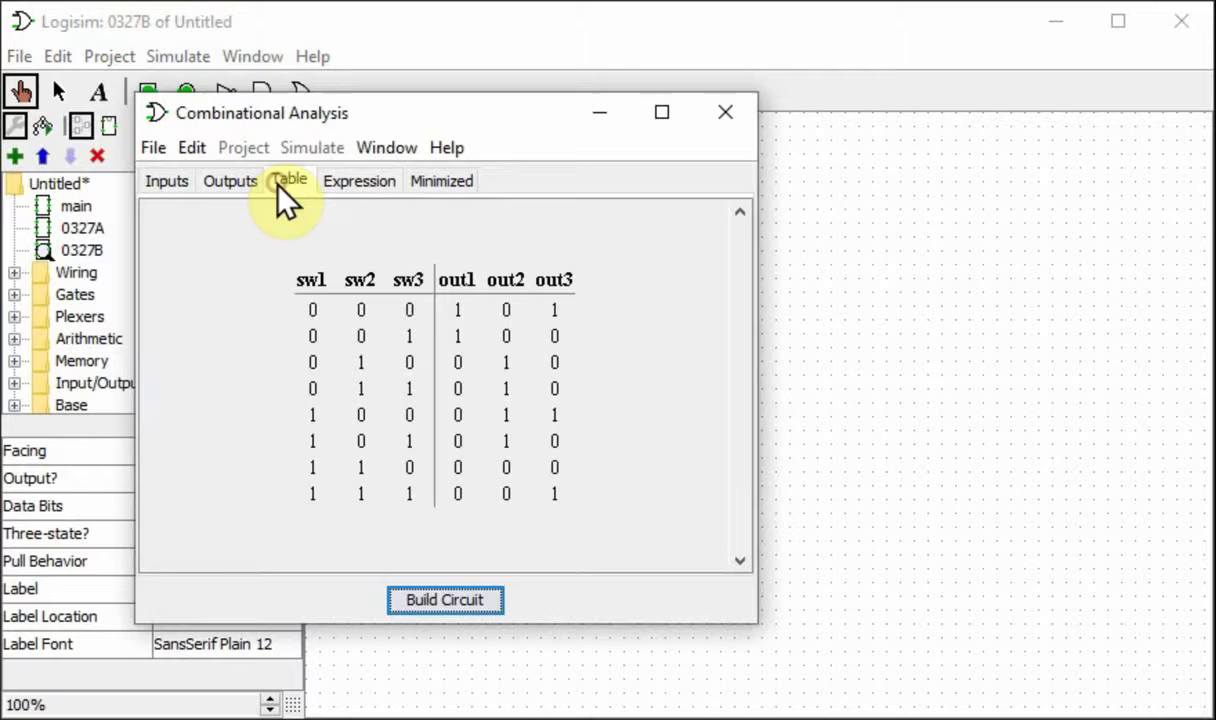
pyautogui.moveTo(308, 119)
pyautogui.mouseDown()
pyautogui.moveTo(782, 168)
pyautogui.moveTo(763, 404)
pyautogui.moveTo(774, 447)
pyautogui.moveTo(366, 301)
pyautogui.moveTo(312, 137)
pyautogui.mouseUp()
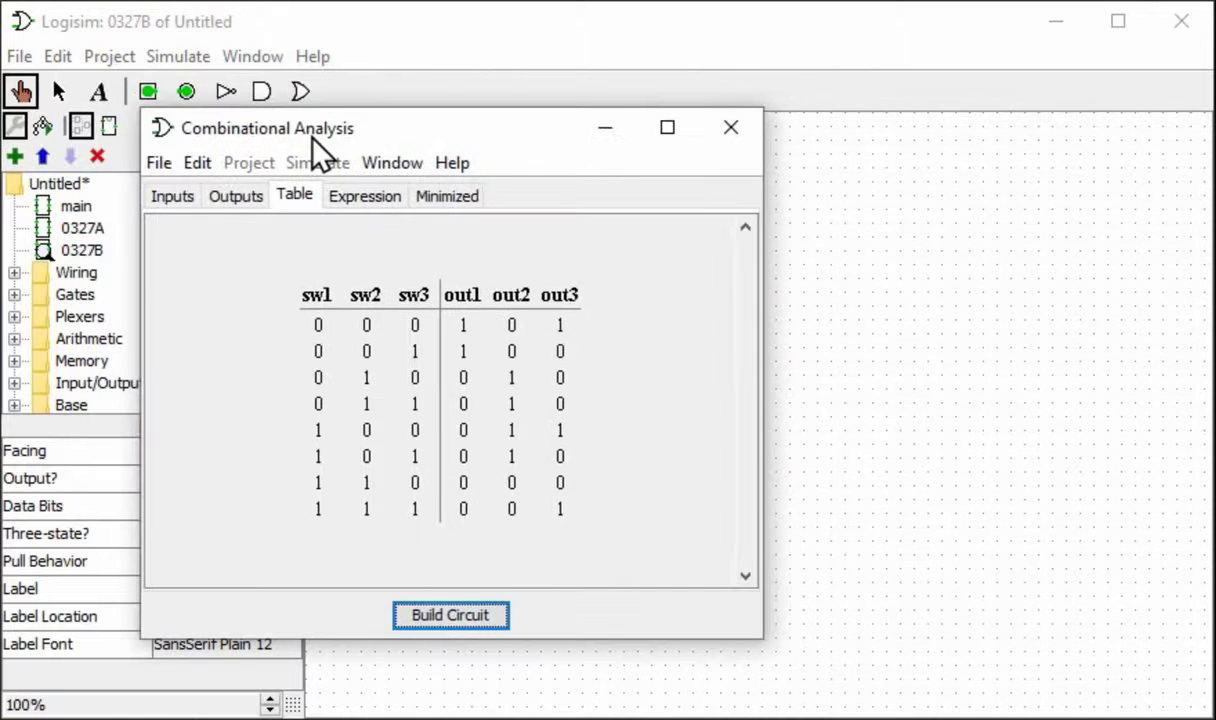
pyautogui.click(560, 428)
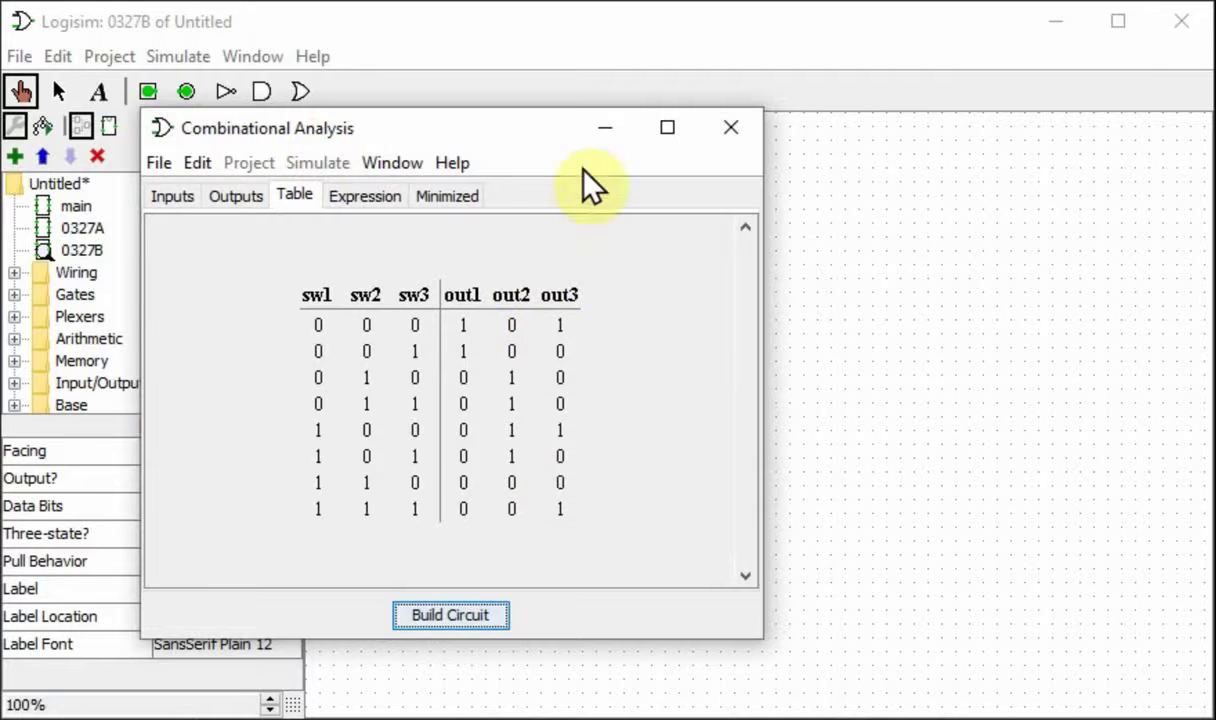
pyautogui.click(727, 127)
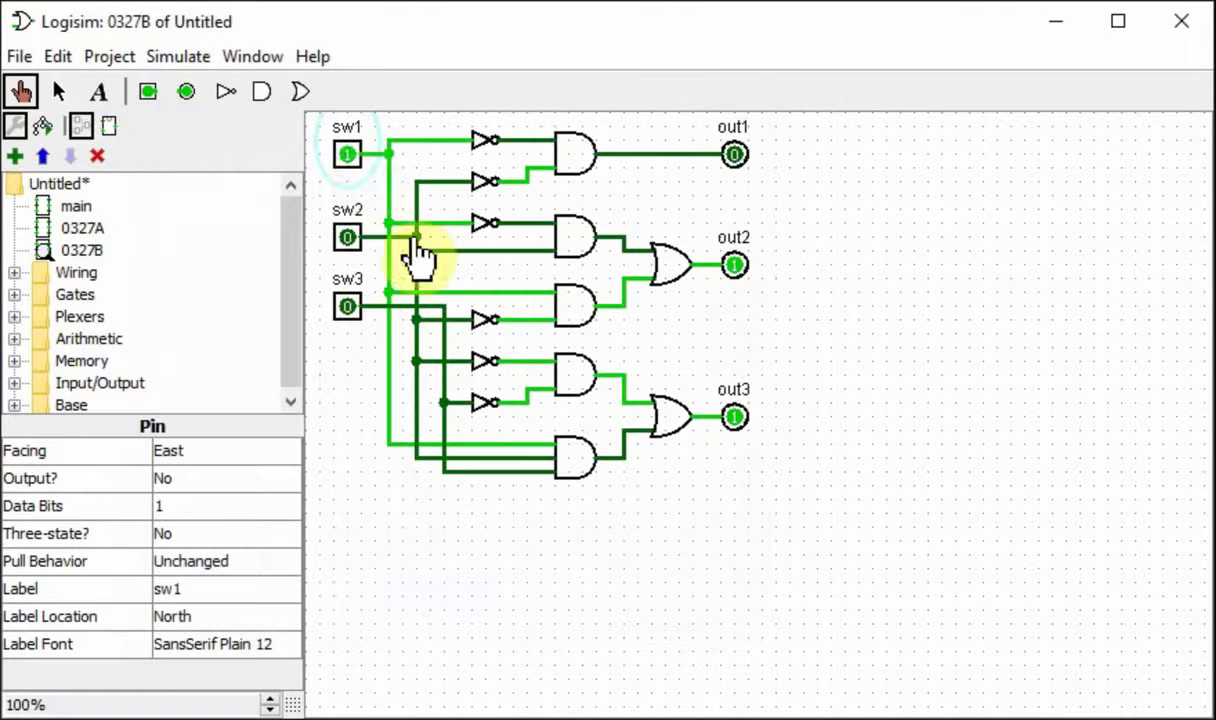
pyautogui.click(348, 156)
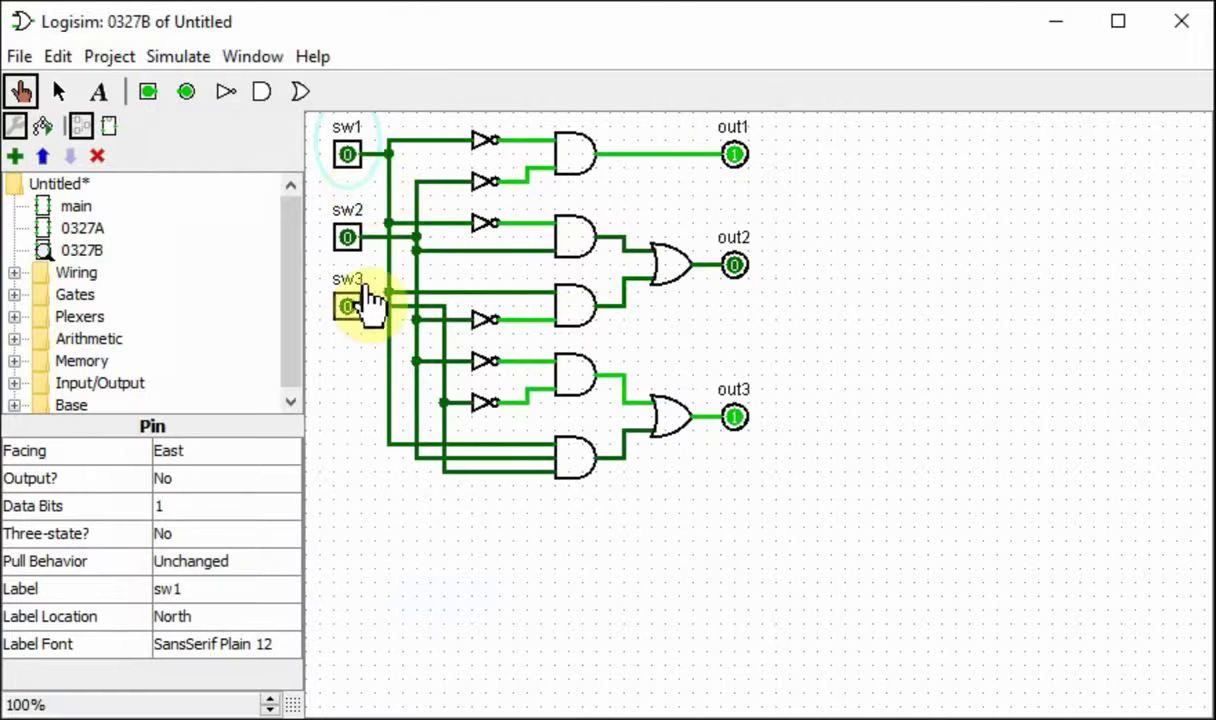
pyautogui.click(350, 308)
pyautogui.click(350, 238)
pyautogui.click(350, 156)
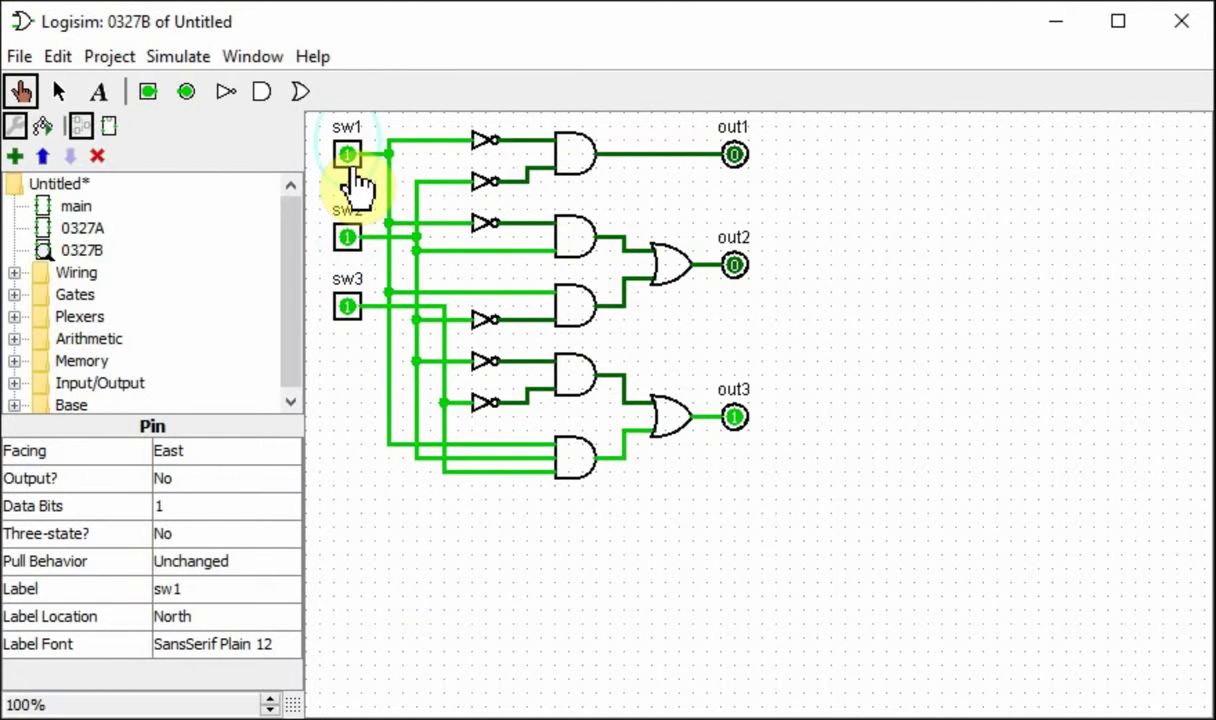
pyautogui.click(348, 238)
pyautogui.click(348, 307)
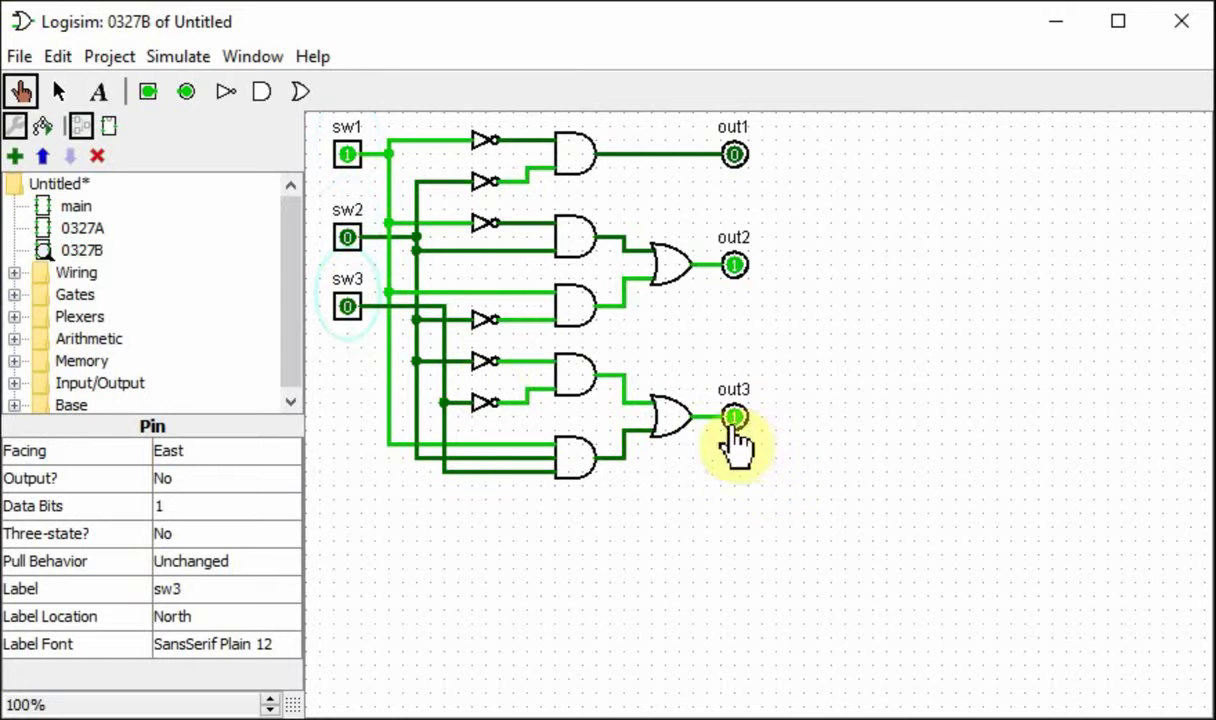
pyautogui.click(348, 238)
pyautogui.click(348, 307)
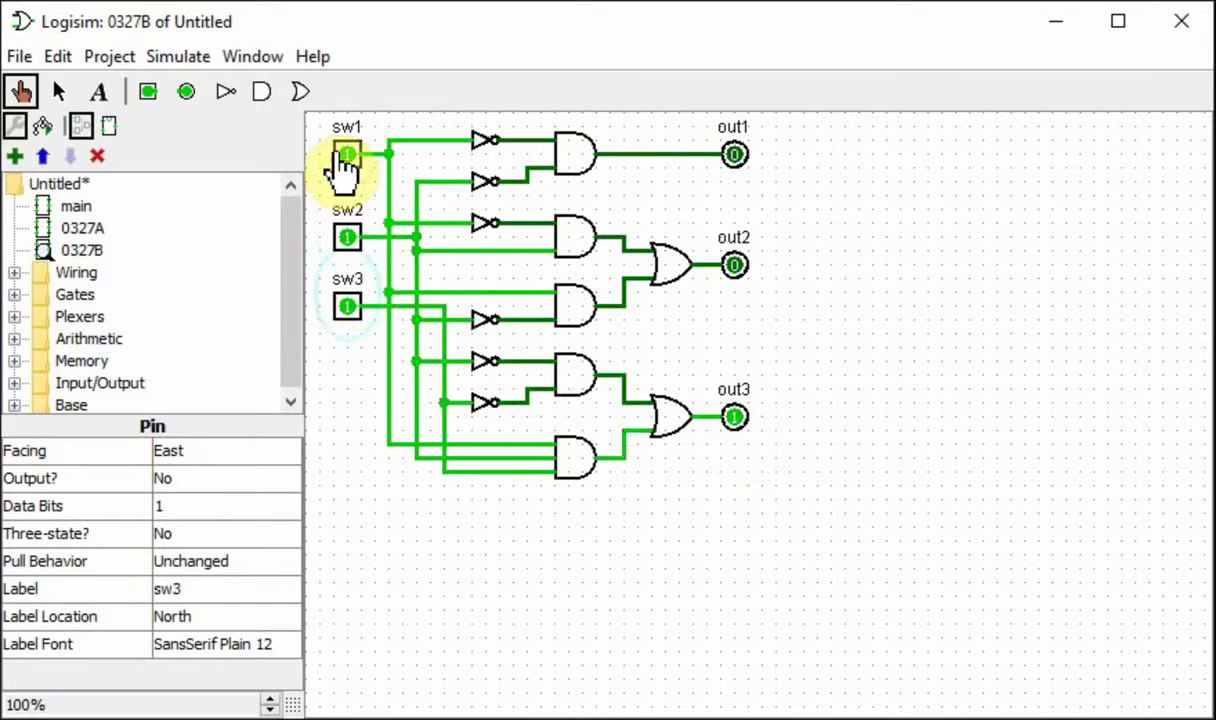
pyautogui.click(348, 154)
pyautogui.click(348, 238)
pyautogui.click(348, 307)
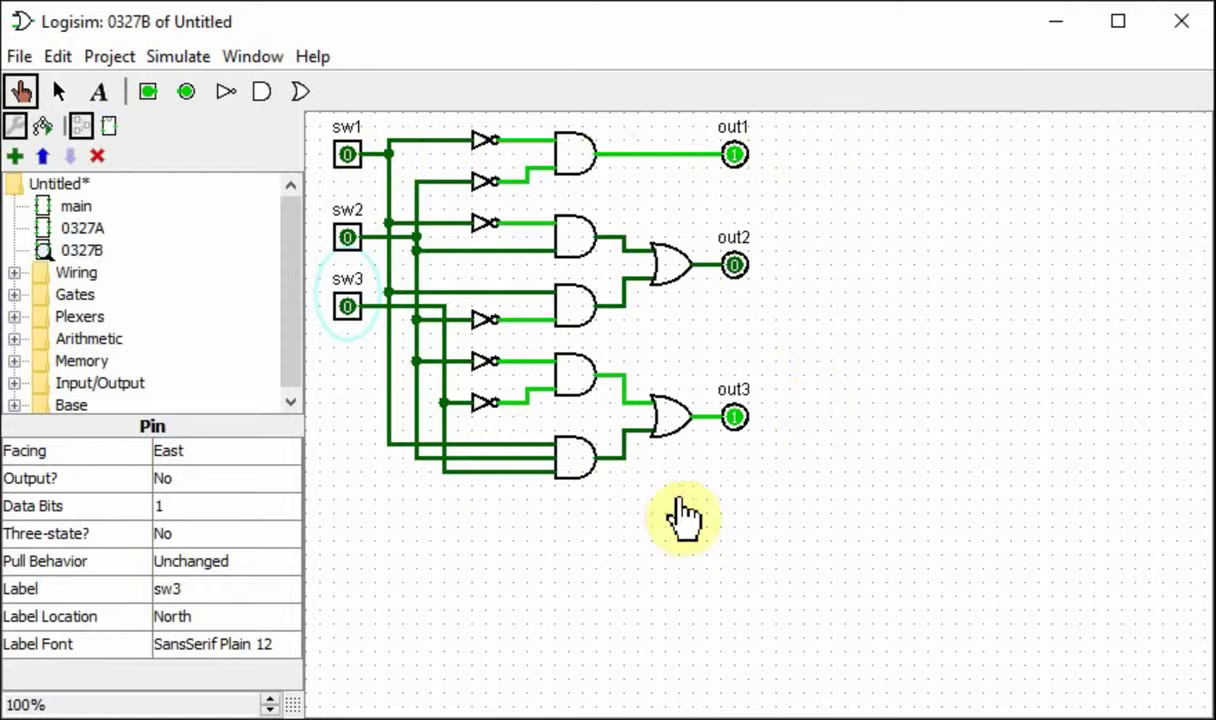
pyautogui.click(347, 154)
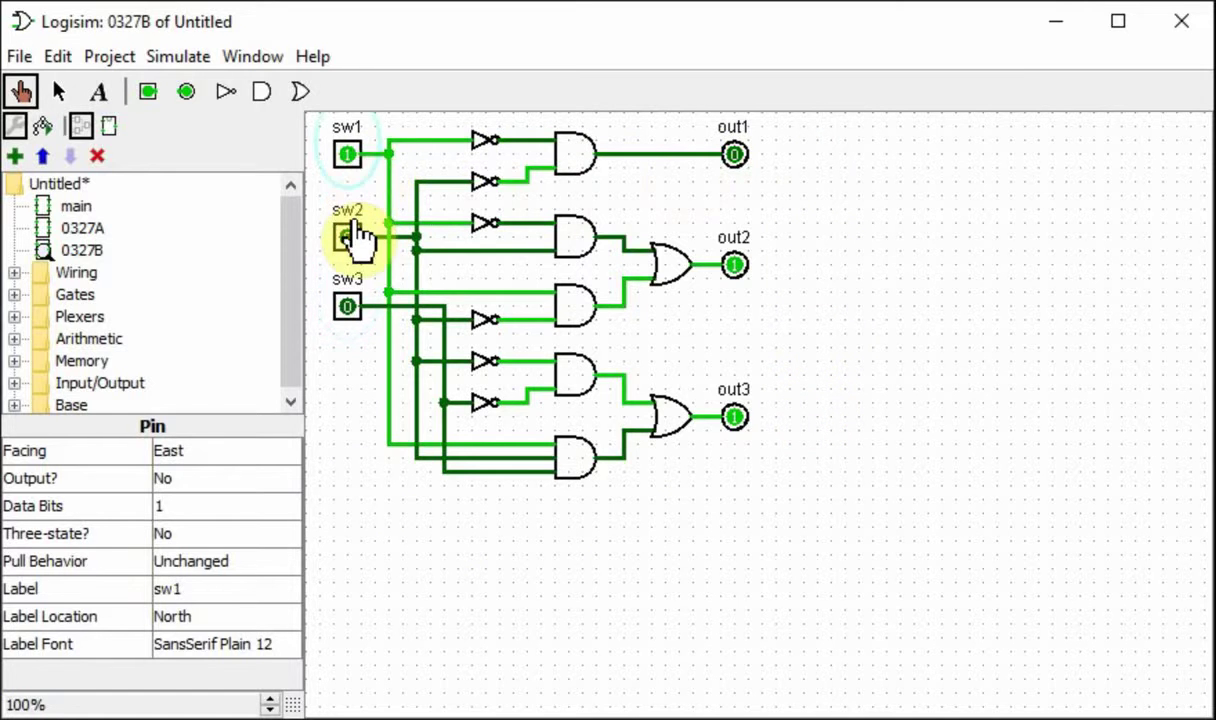
pyautogui.click(347, 237)
pyautogui.click(347, 306)
pyautogui.click(347, 237)
pyautogui.click(347, 154)
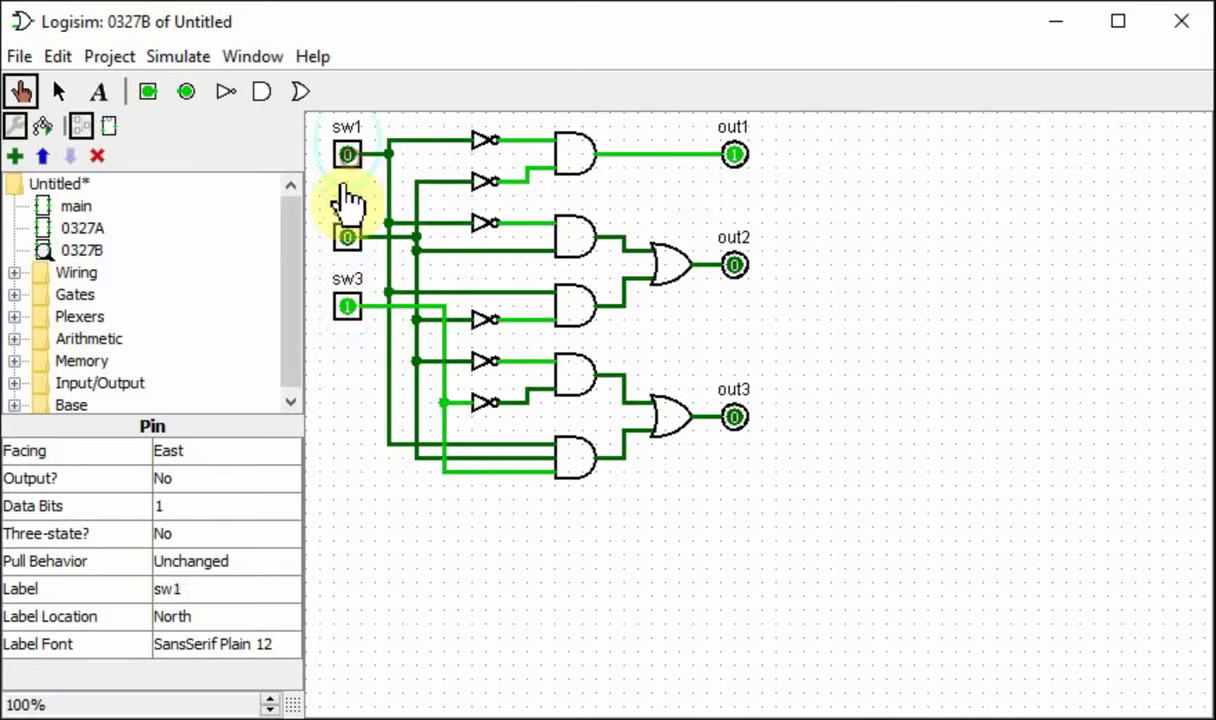
pyautogui.click(347, 306)
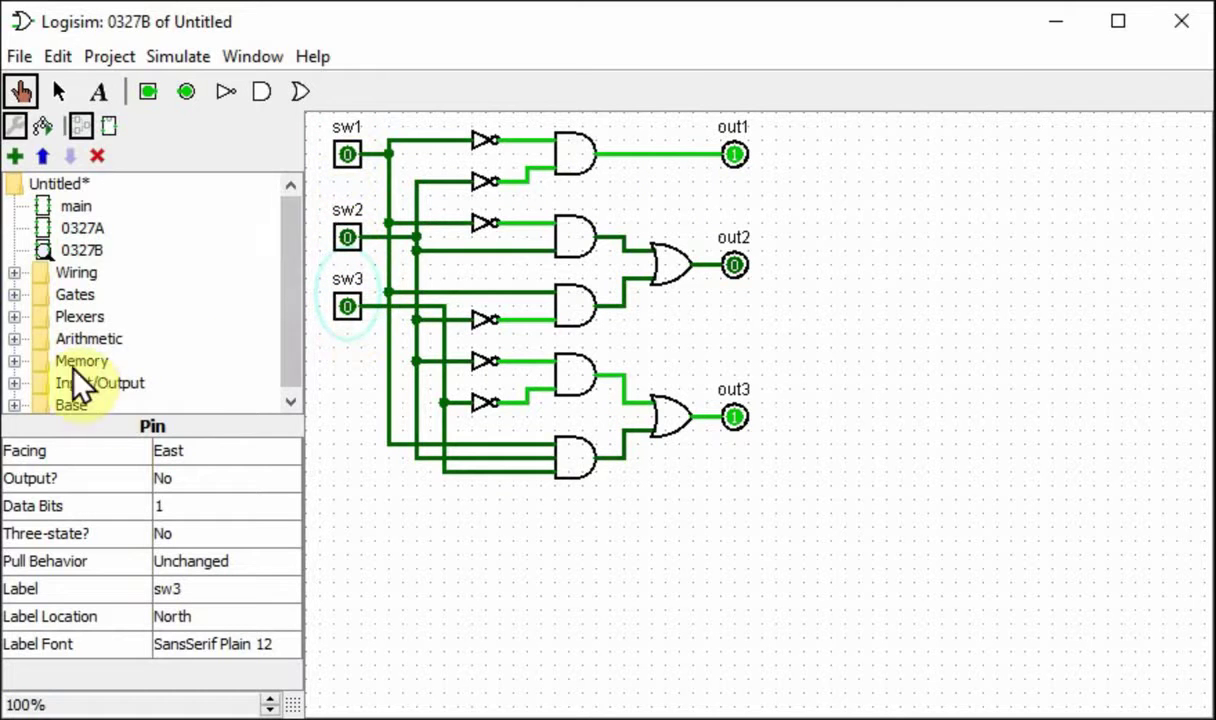
# Step: Expand the Memory folder in the explorer to show flip-flops, registers, counters and RAM
pyautogui.scroll(-1, 75, 365)
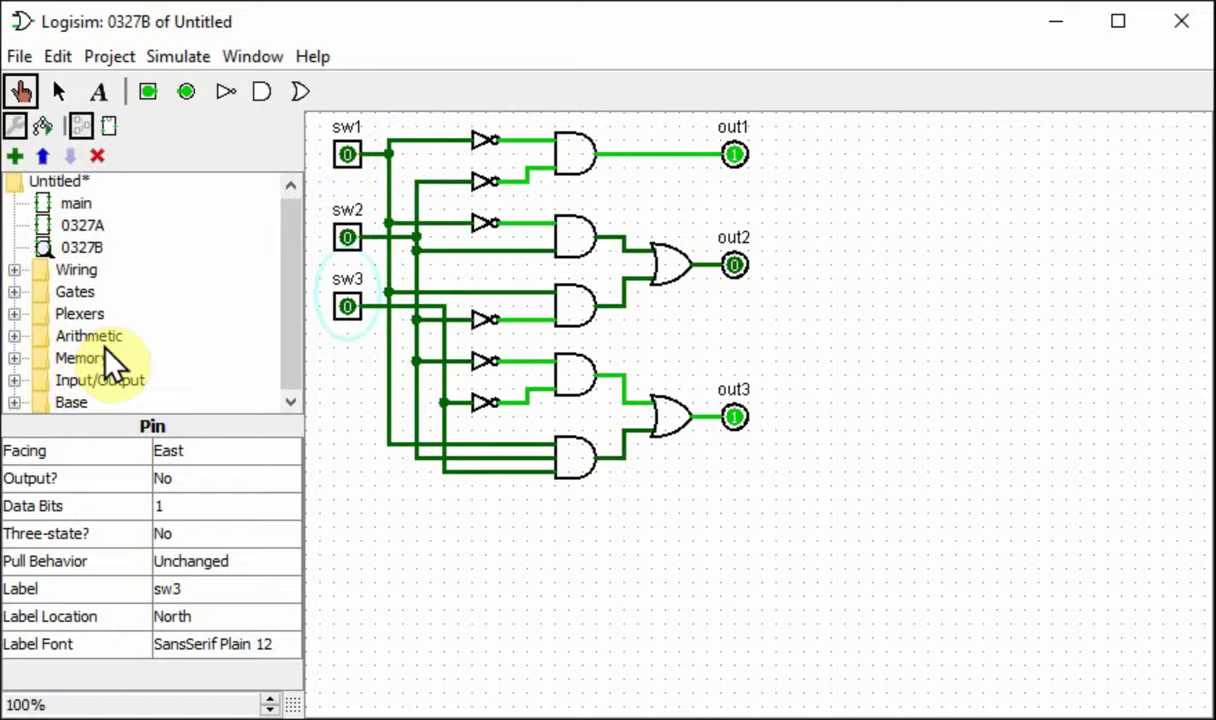
pyautogui.click(14, 358)
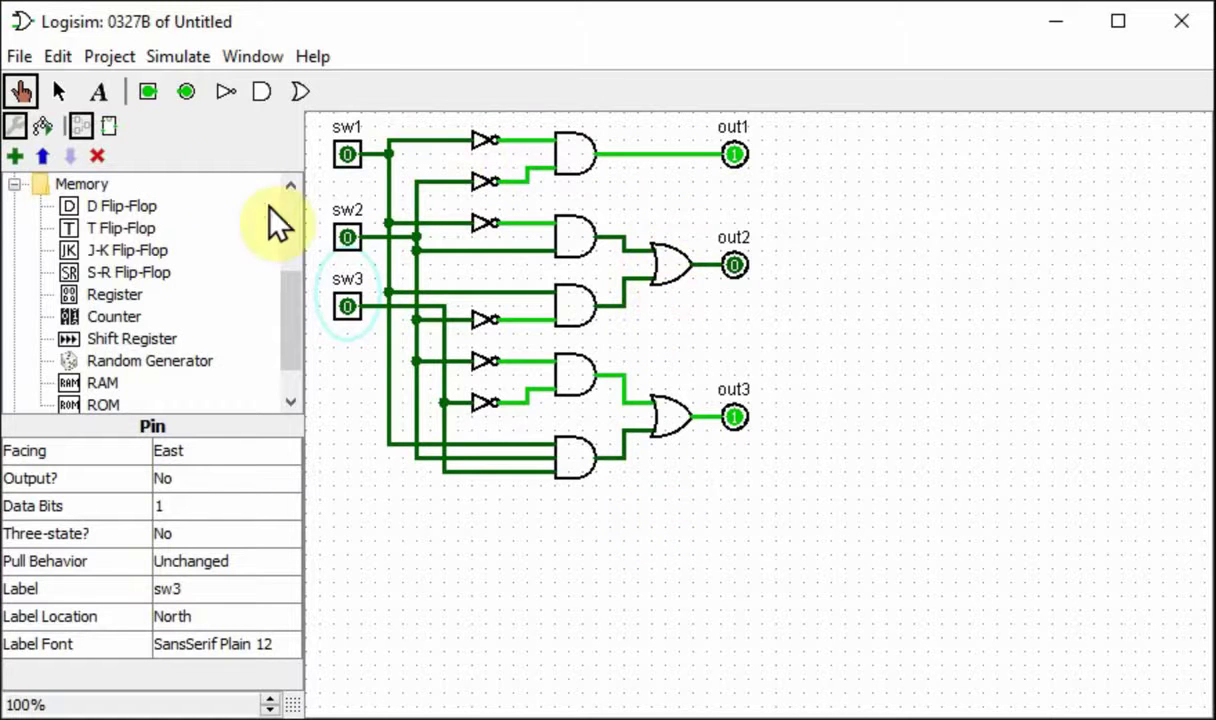
# Step: Run Analyze Circuit on 0327B and switch between its Table and Expression tabs
pyautogui.click(119, 59)
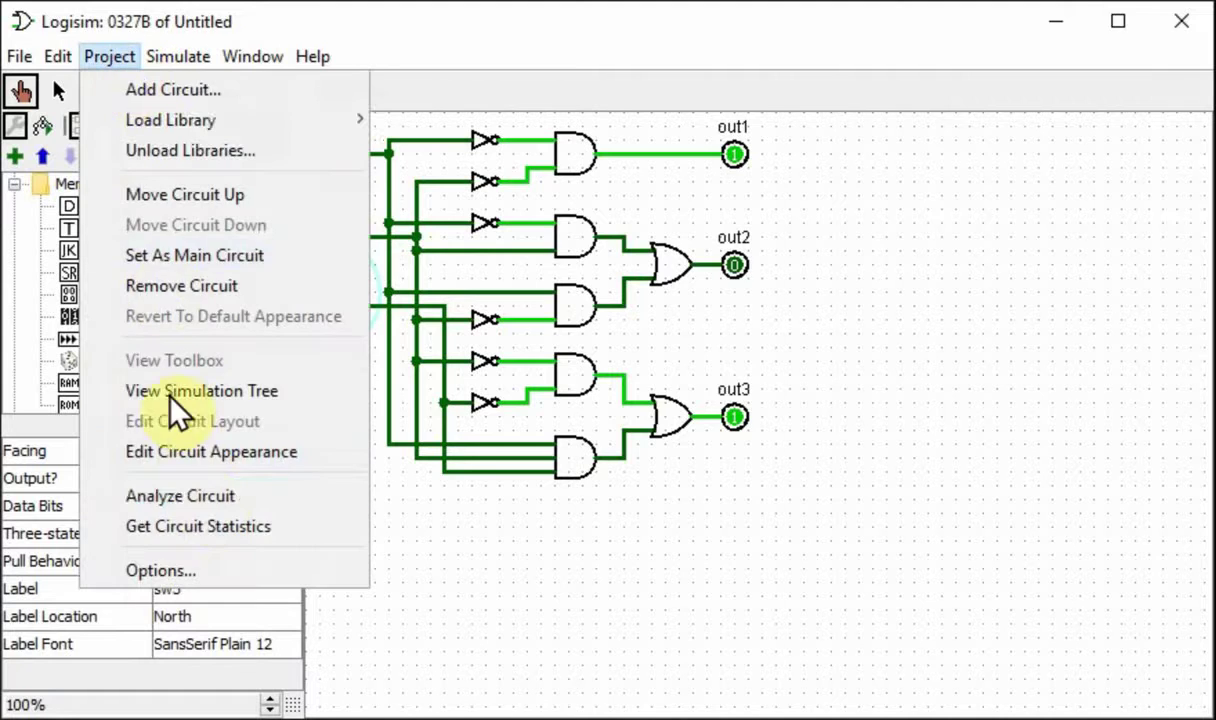
pyautogui.click(195, 495)
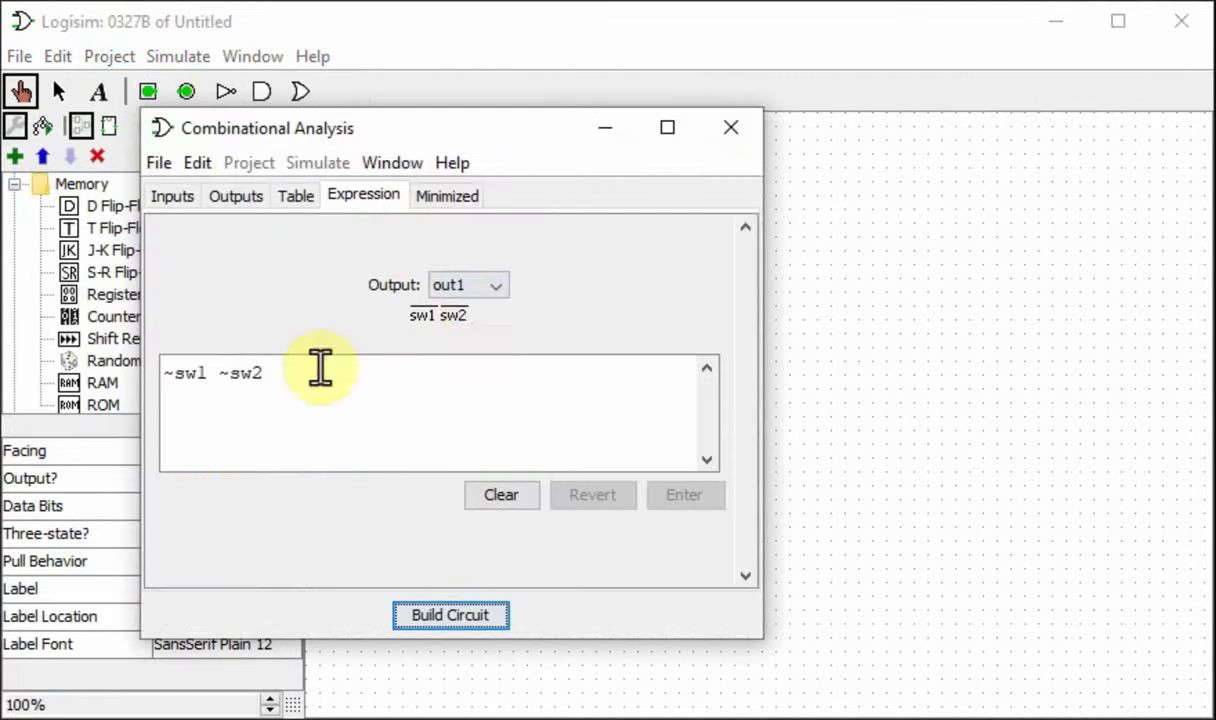
pyautogui.click(292, 196)
pyautogui.click(342, 196)
# Step: Review the out2, out3 and out1 expressions, then move the window aside and show the truth table
pyautogui.click(473, 285)
pyautogui.click(497, 333)
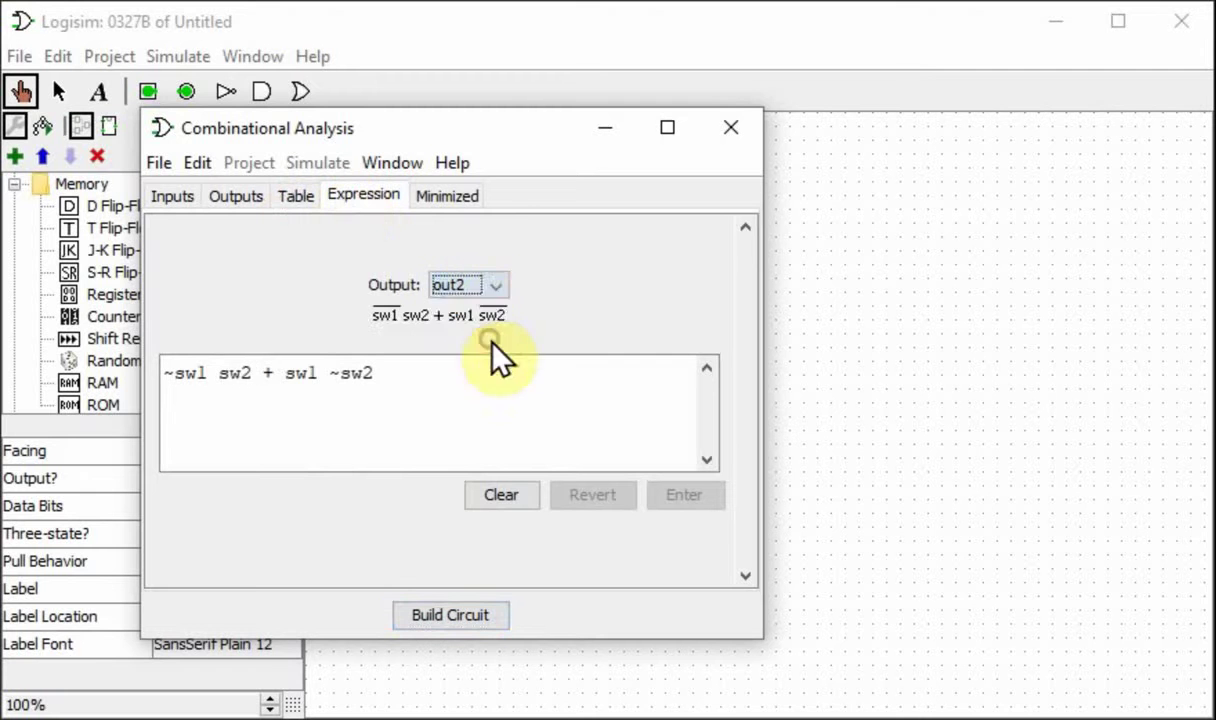
pyautogui.click(499, 285)
pyautogui.click(499, 356)
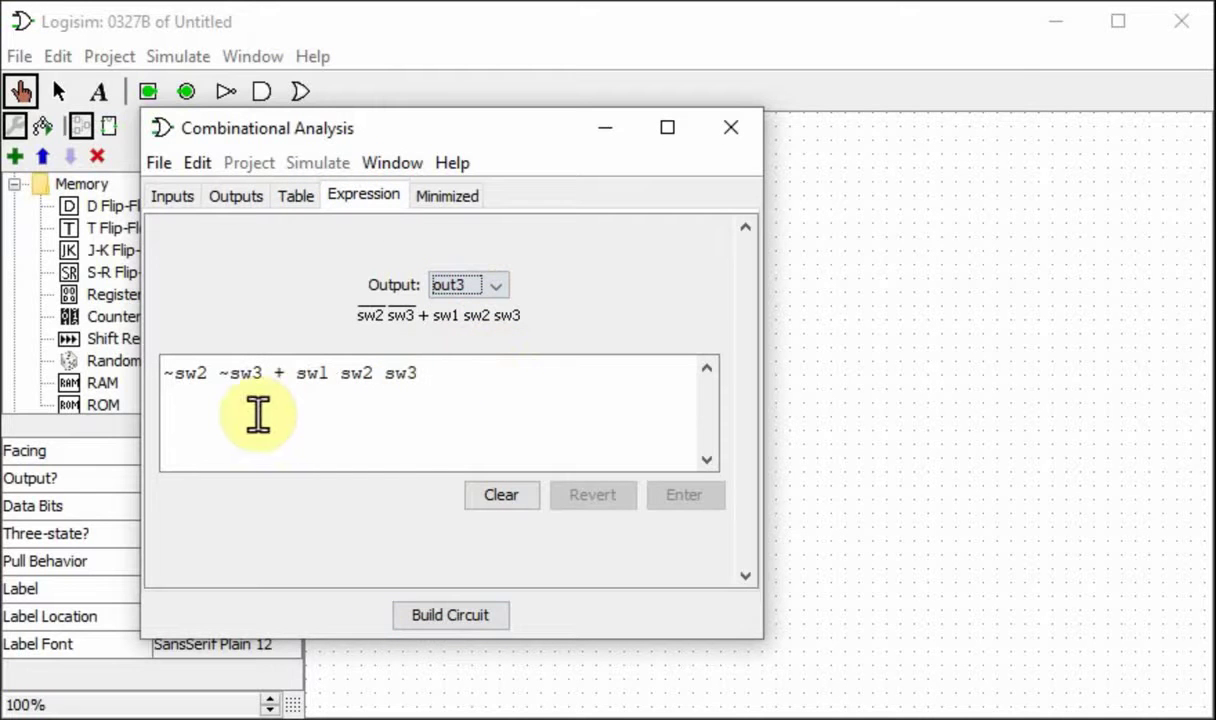
pyautogui.click(466, 278)
pyautogui.click(474, 310)
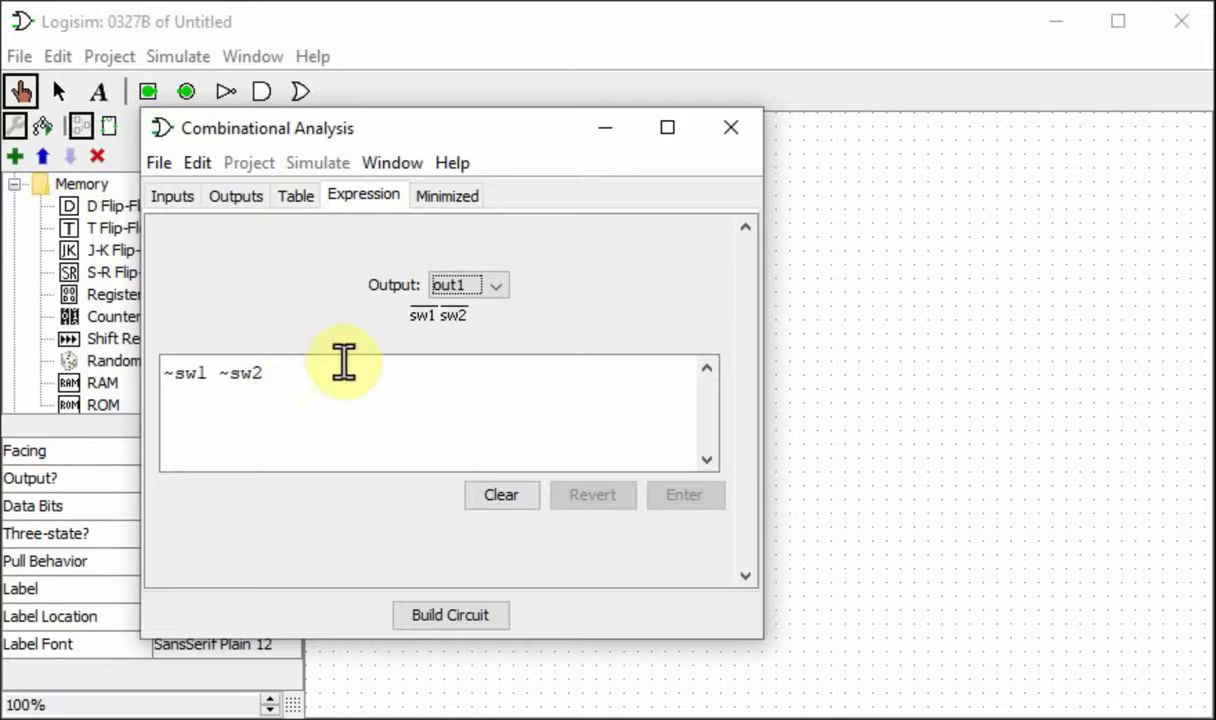
pyautogui.moveTo(502, 130); pyautogui.dragTo(940, 192)
pyautogui.click(745, 259)
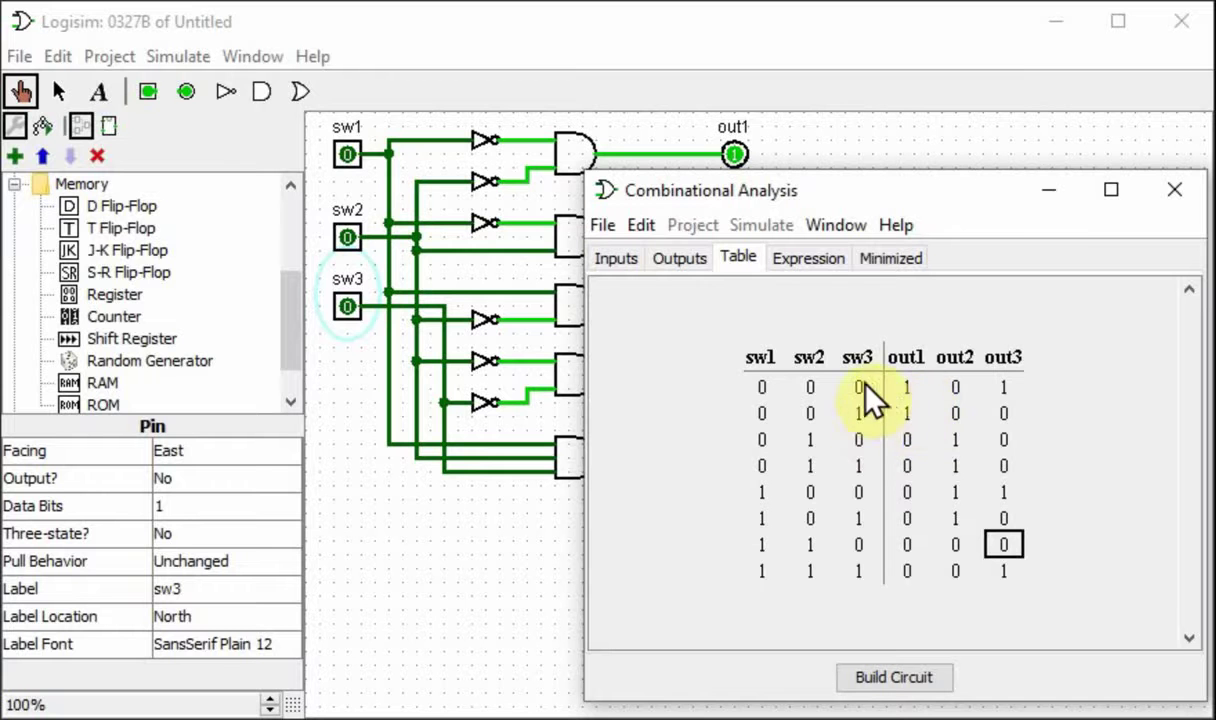
# Step: Compare the truth table with the Boolean expressions, then display the expression for out2
pyautogui.click(814, 258)
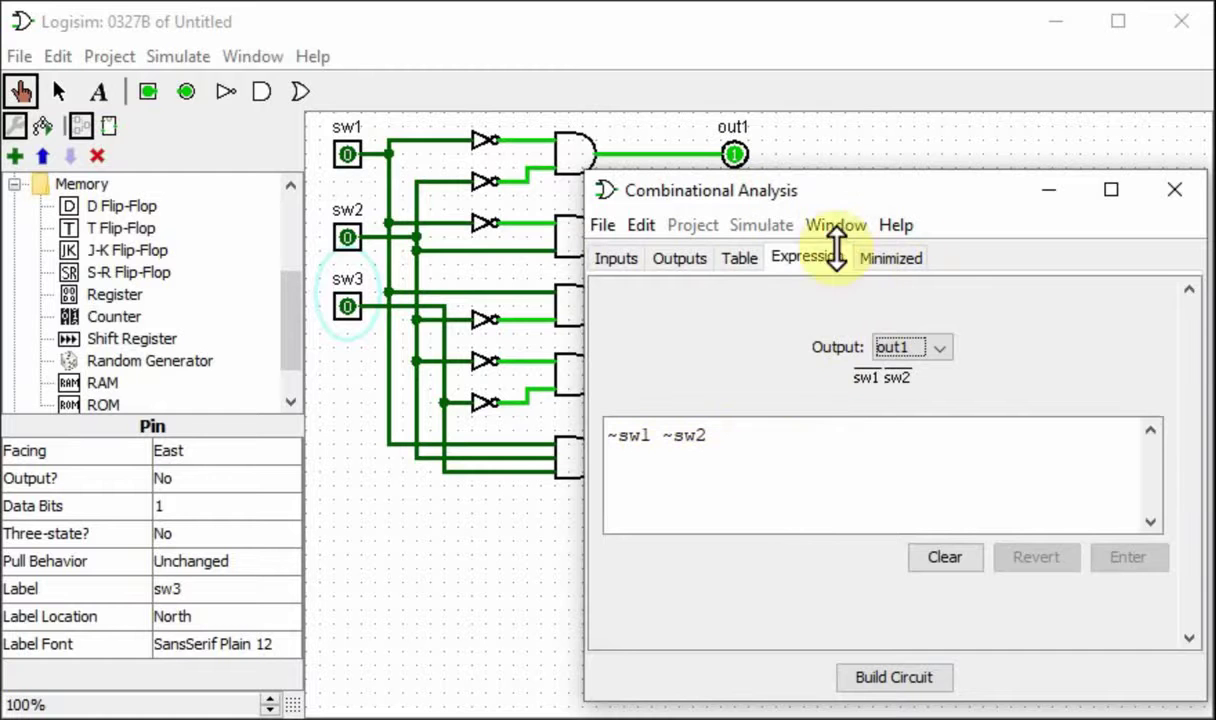
pyautogui.click(738, 258)
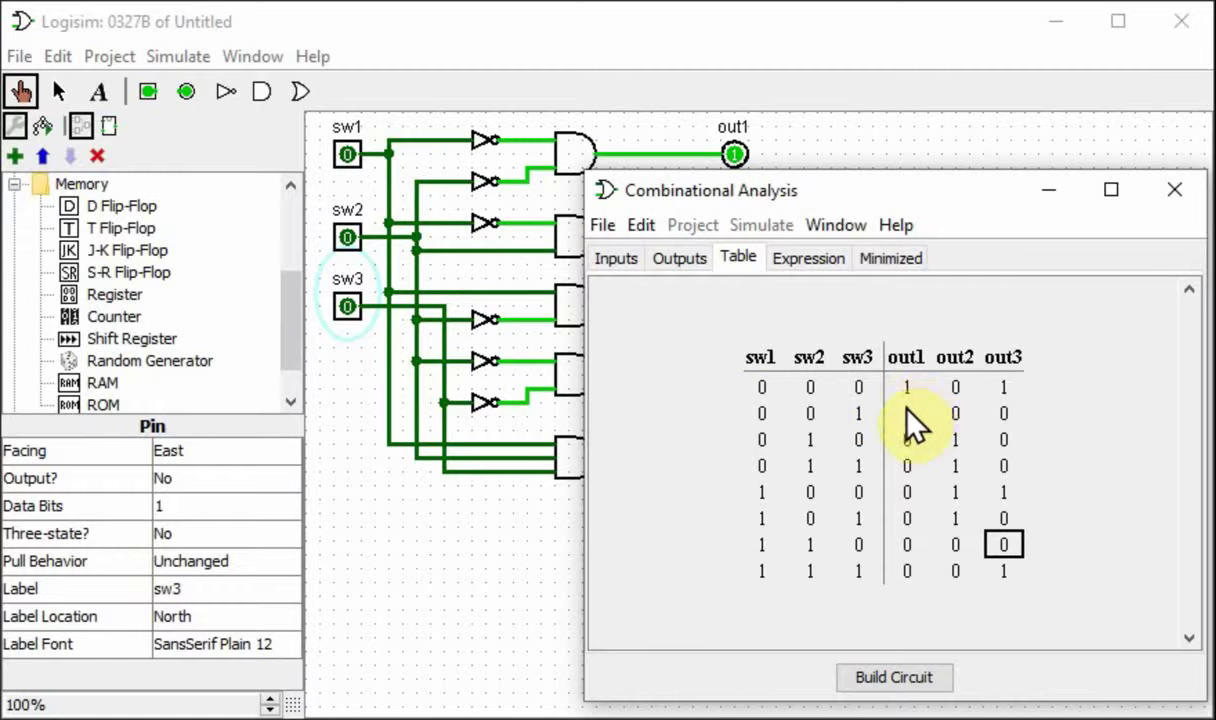
pyautogui.click(793, 258)
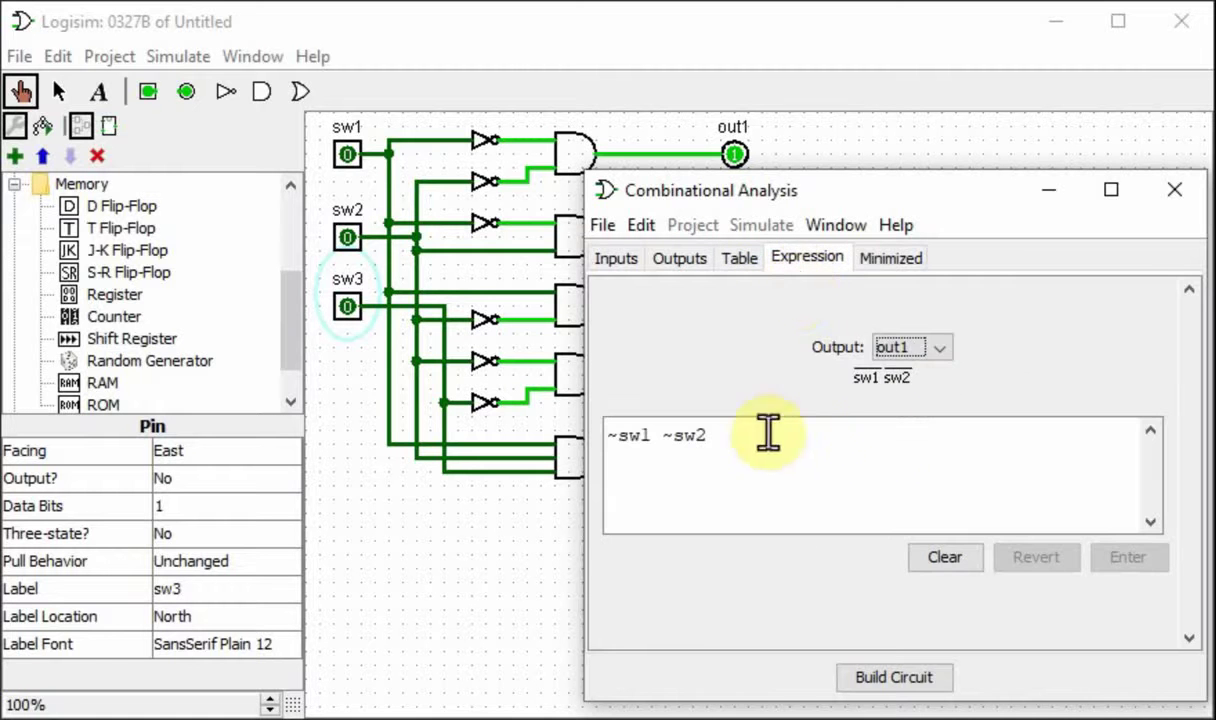
pyautogui.click(939, 347)
pyautogui.click(912, 395)
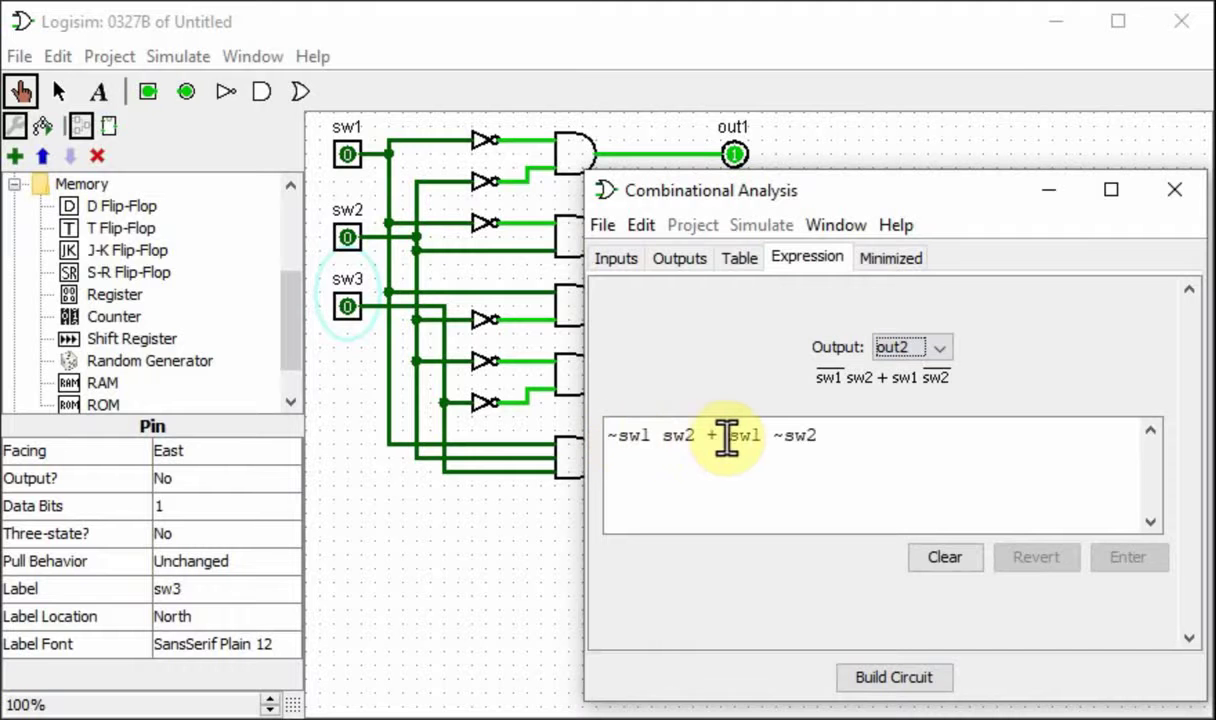
# Step: Clear out2's expression and close the Combinational Analysis window
pyautogui.moveTo(785, 190); pyautogui.dragTo(708, 150)
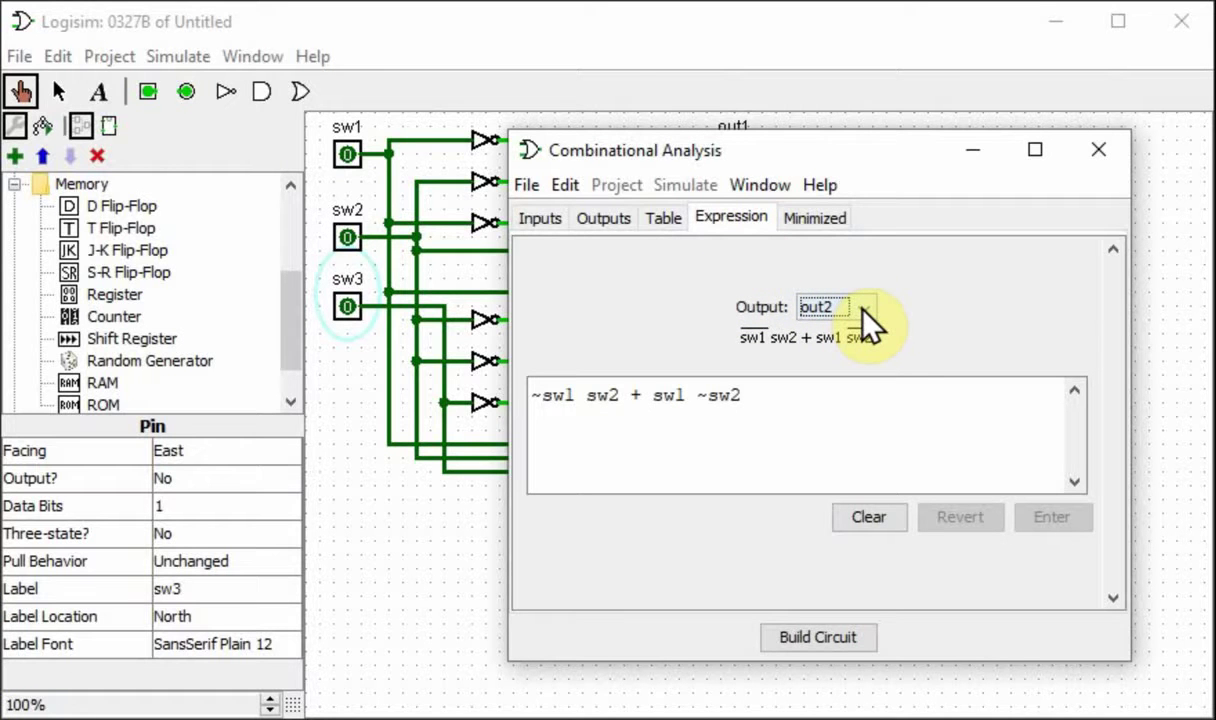
pyautogui.click(880, 515)
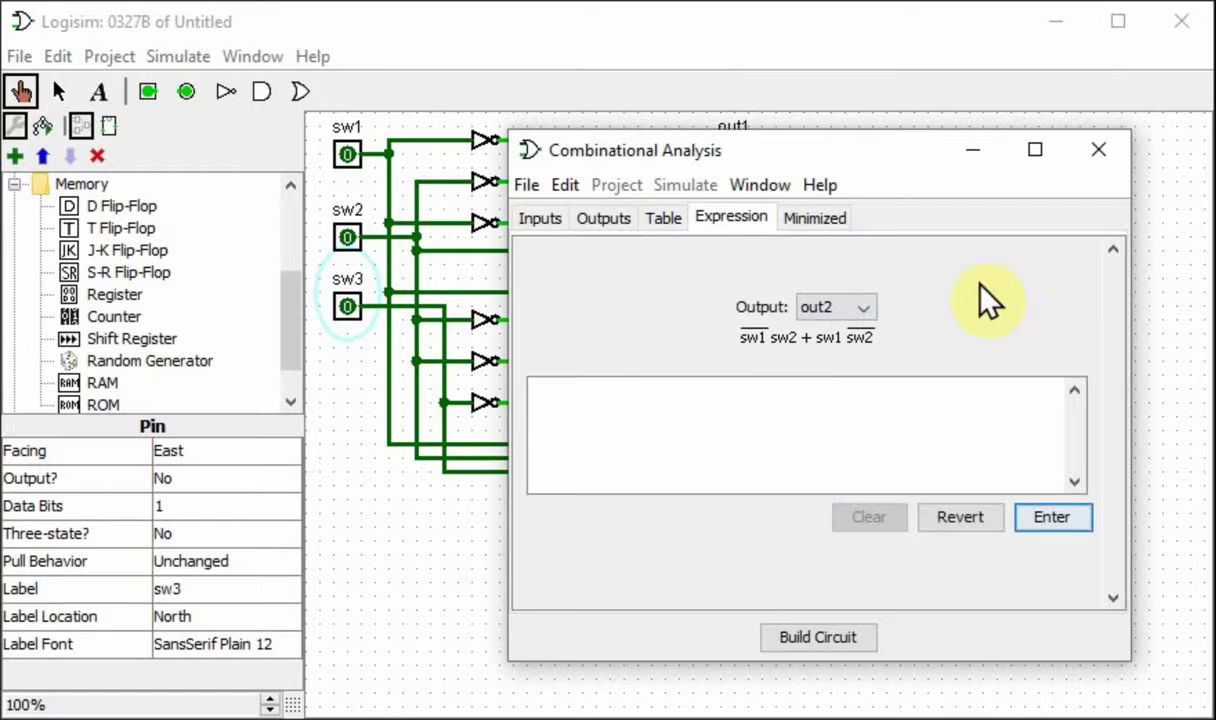
pyautogui.click(1099, 150)
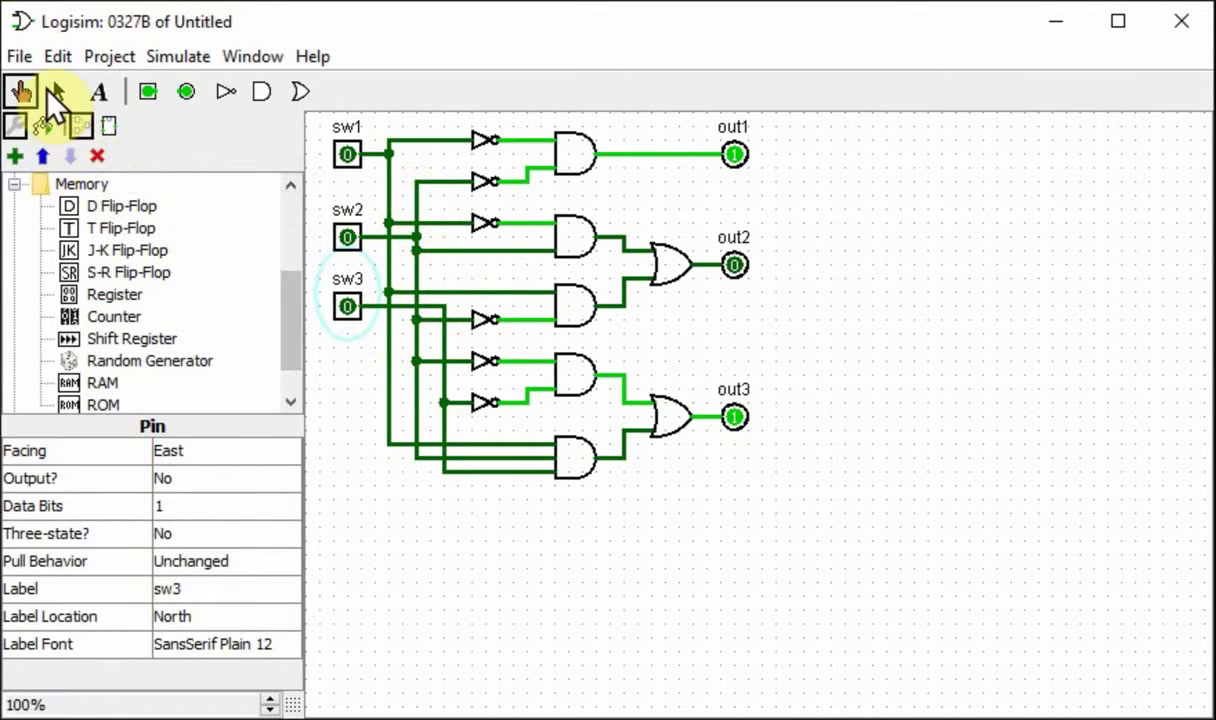
pyautogui.click(22, 57)
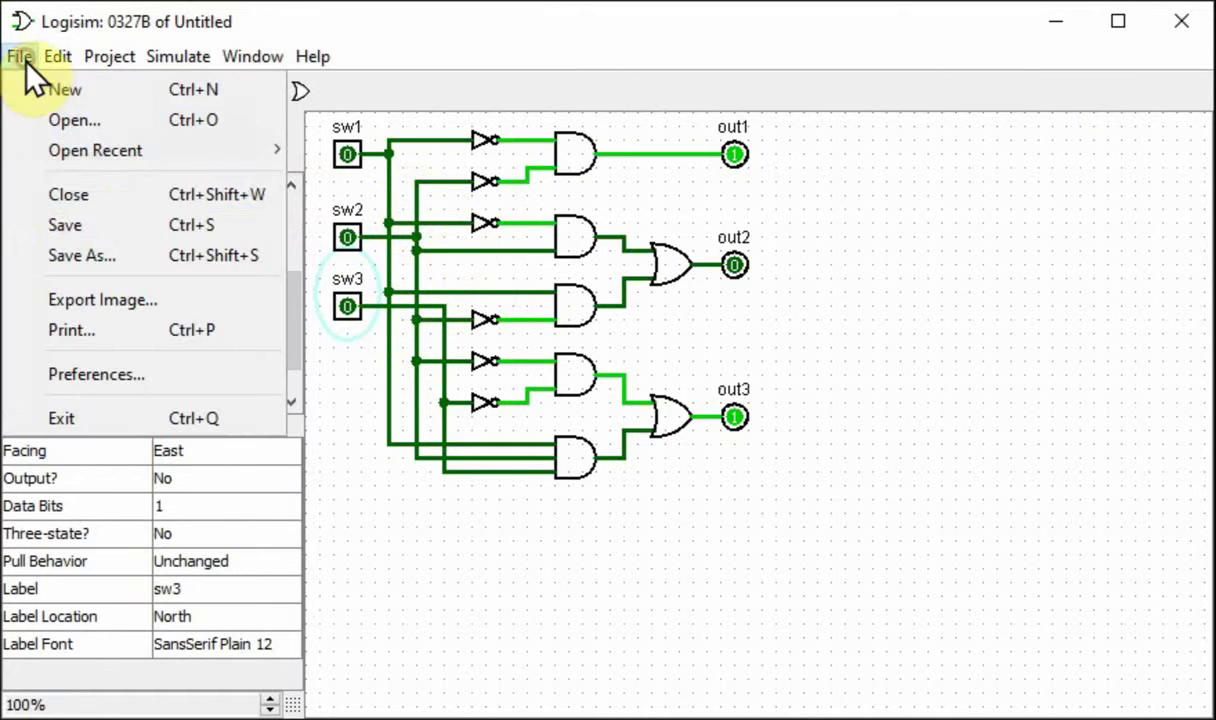
# Step: Create the new Untitled 2 project and place an AND gate on its main circuit
pyautogui.click(80, 92)
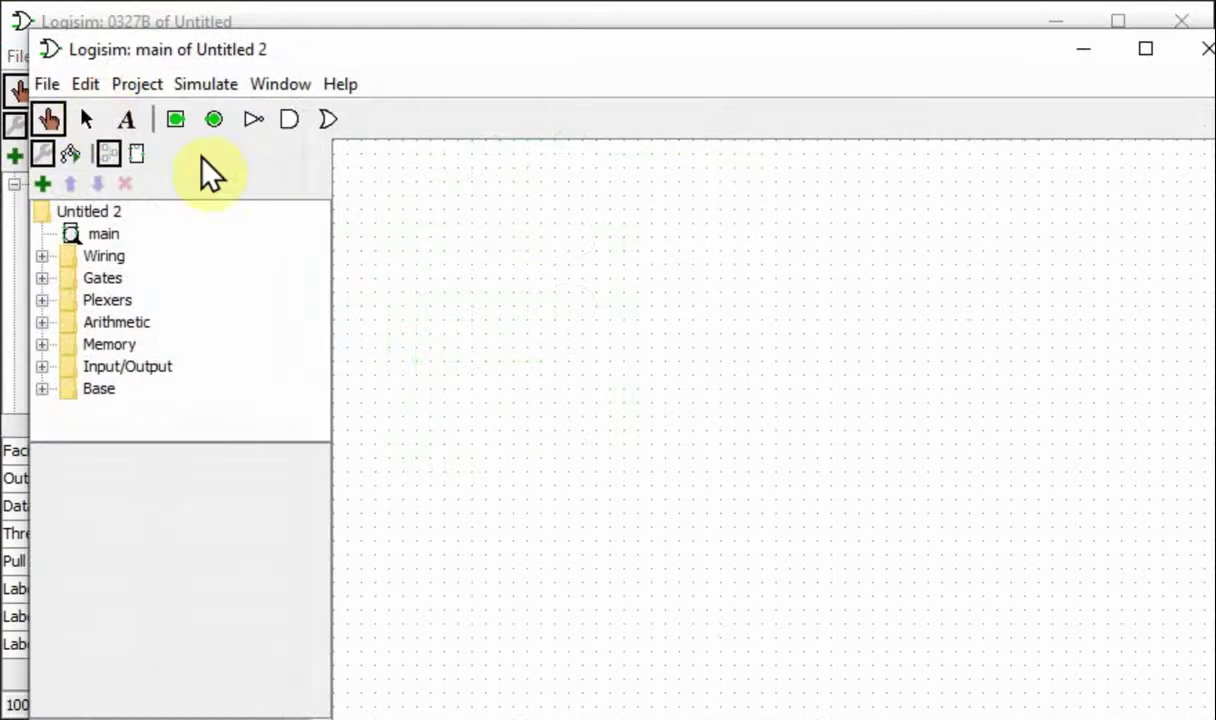
pyautogui.moveTo(318, 52); pyautogui.dragTo(292, 21)
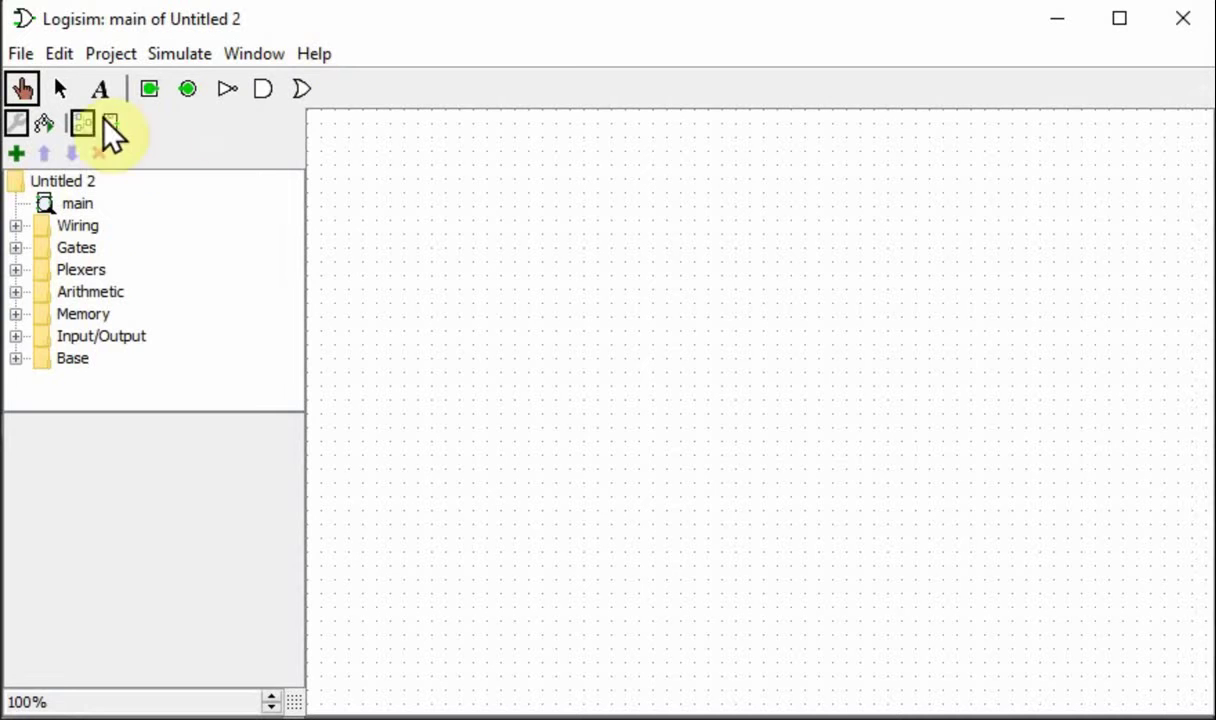
pyautogui.click(15, 247)
pyautogui.click(100, 252)
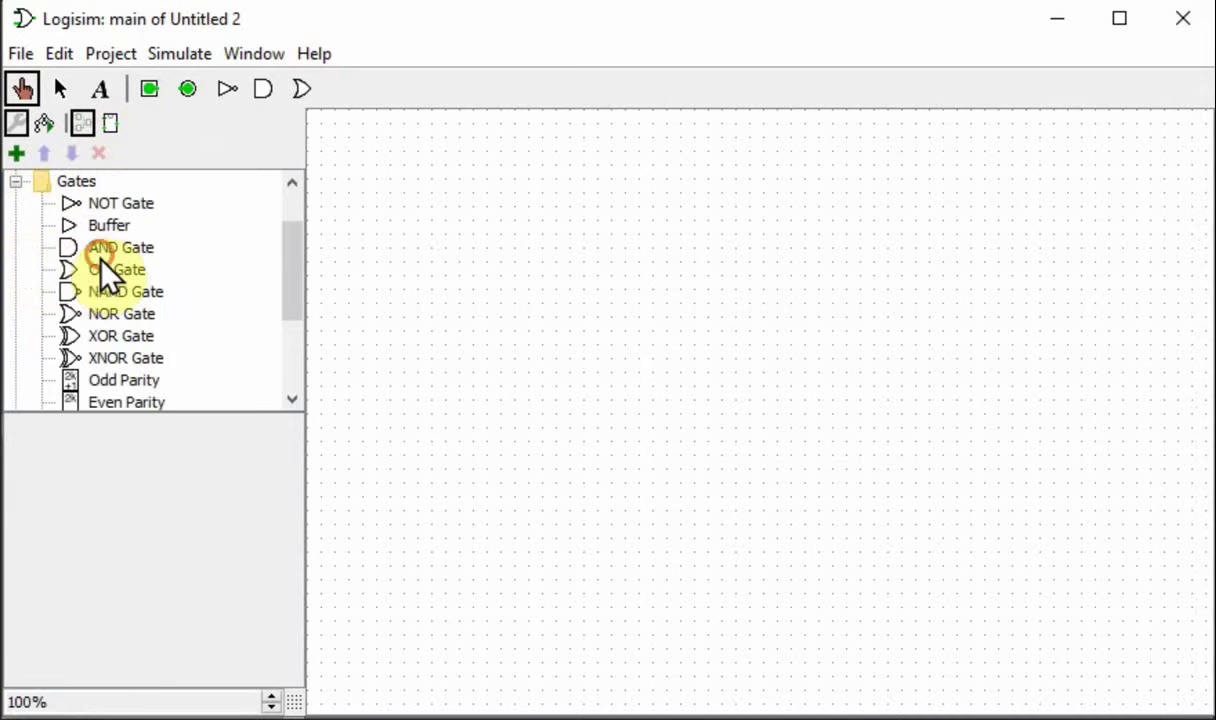
pyautogui.click(527, 248)
# Step: Set the AND gate's Number Of Inputs to 2
pyautogui.click(214, 524)
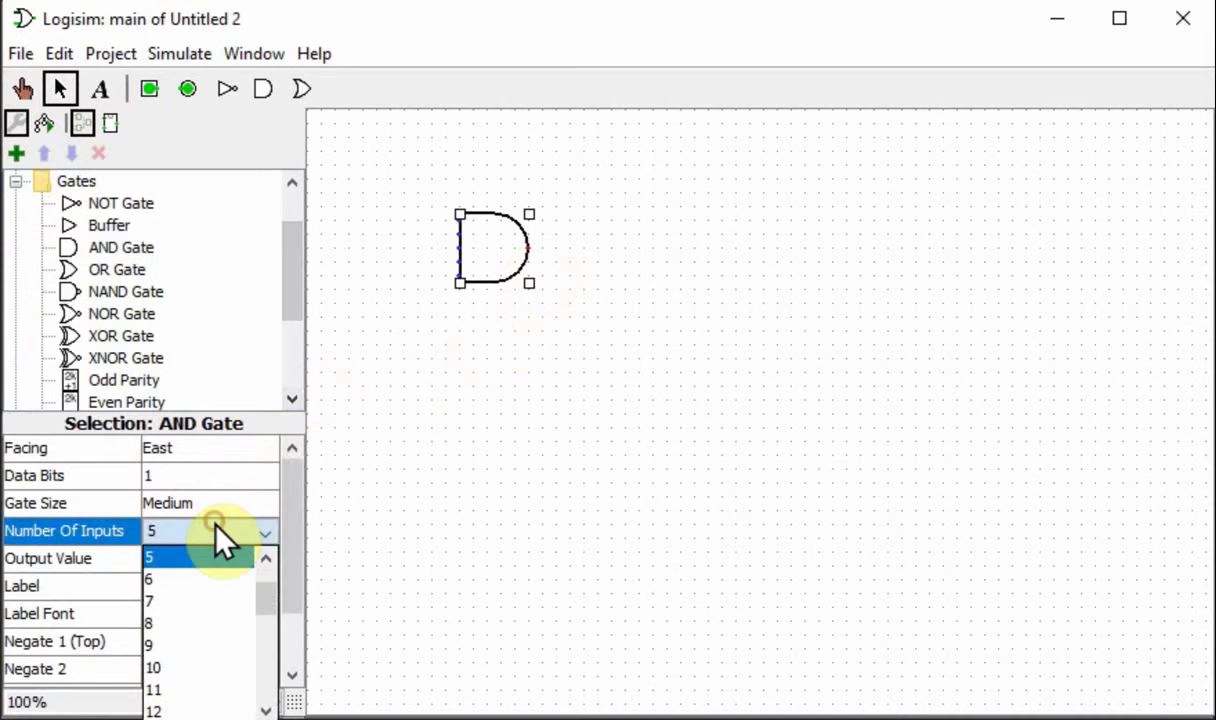
pyautogui.click(266, 557)
pyautogui.click(266, 557)
pyautogui.click(266, 557)
pyautogui.click(240, 557)
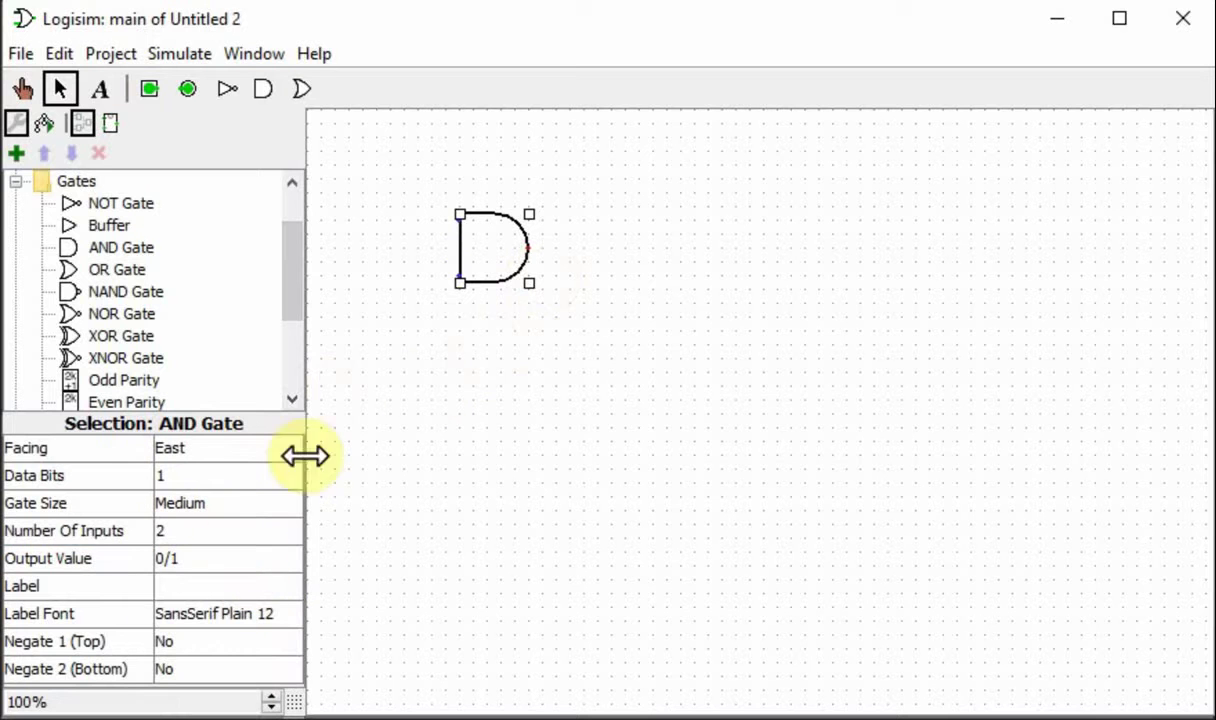
pyautogui.scroll(-3, 295, 285)
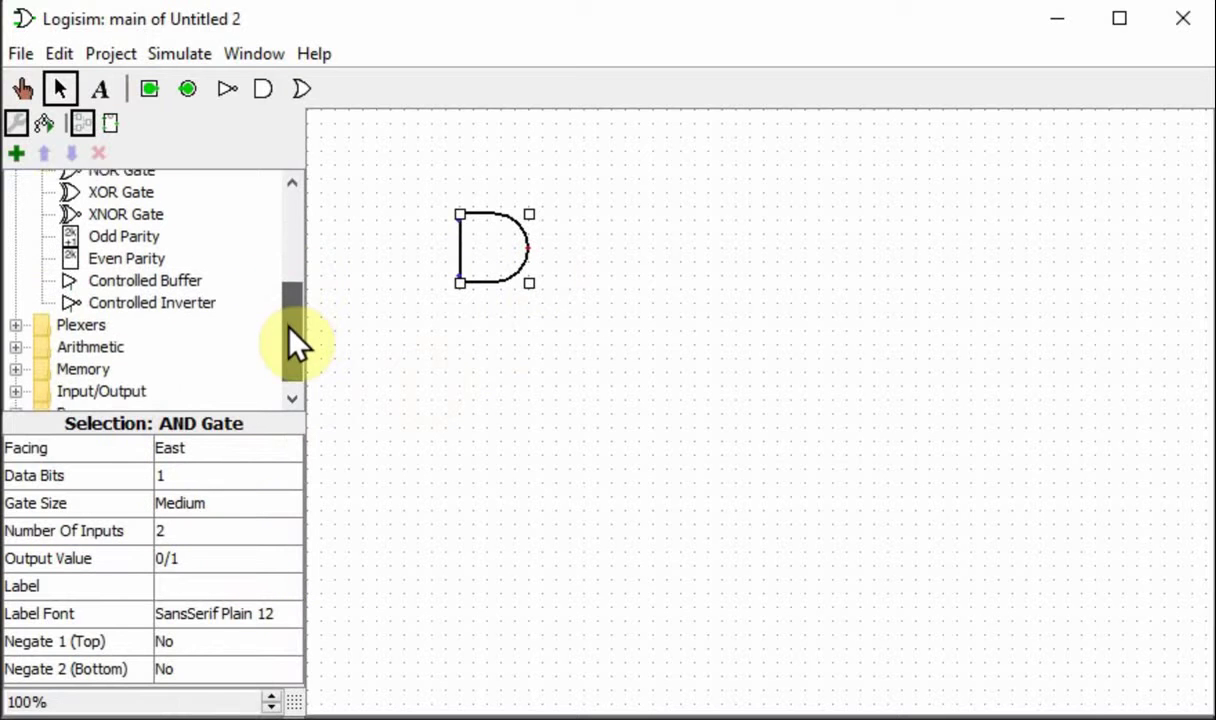
pyautogui.scroll(-1, 289, 327)
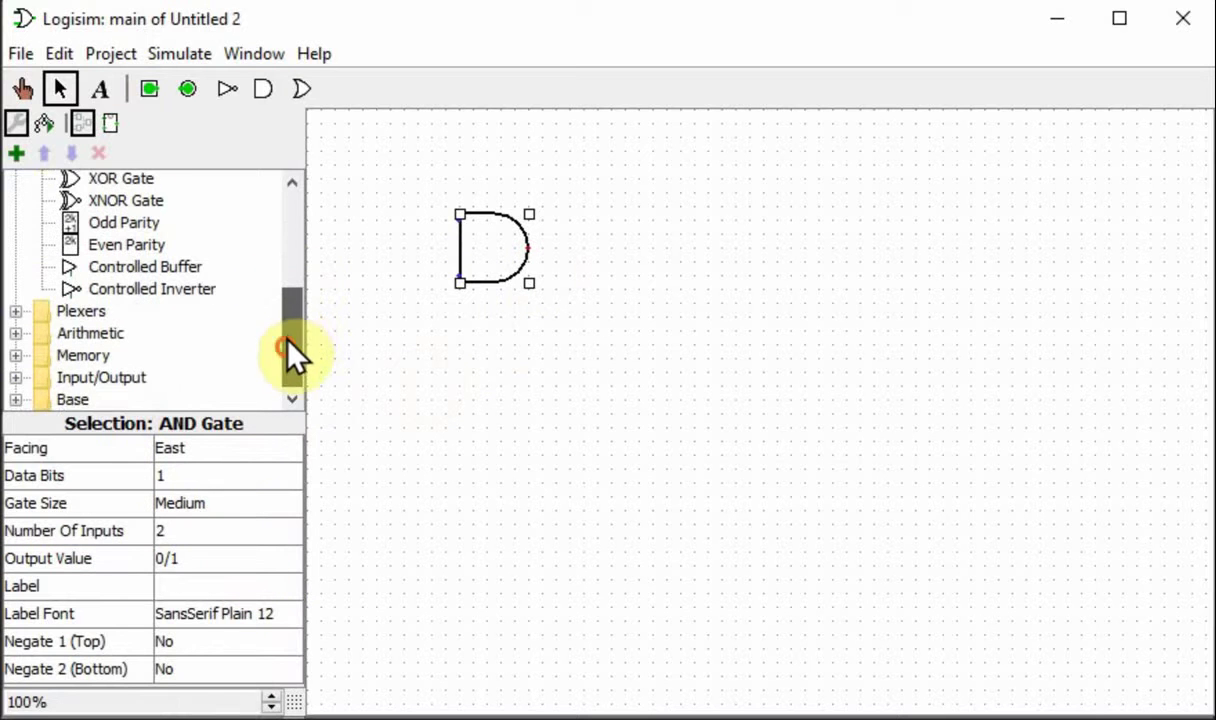
# Step: Place a second Button below the first and an LED to the right of the AND gate
pyautogui.click(16, 377)
pyautogui.click(112, 244)
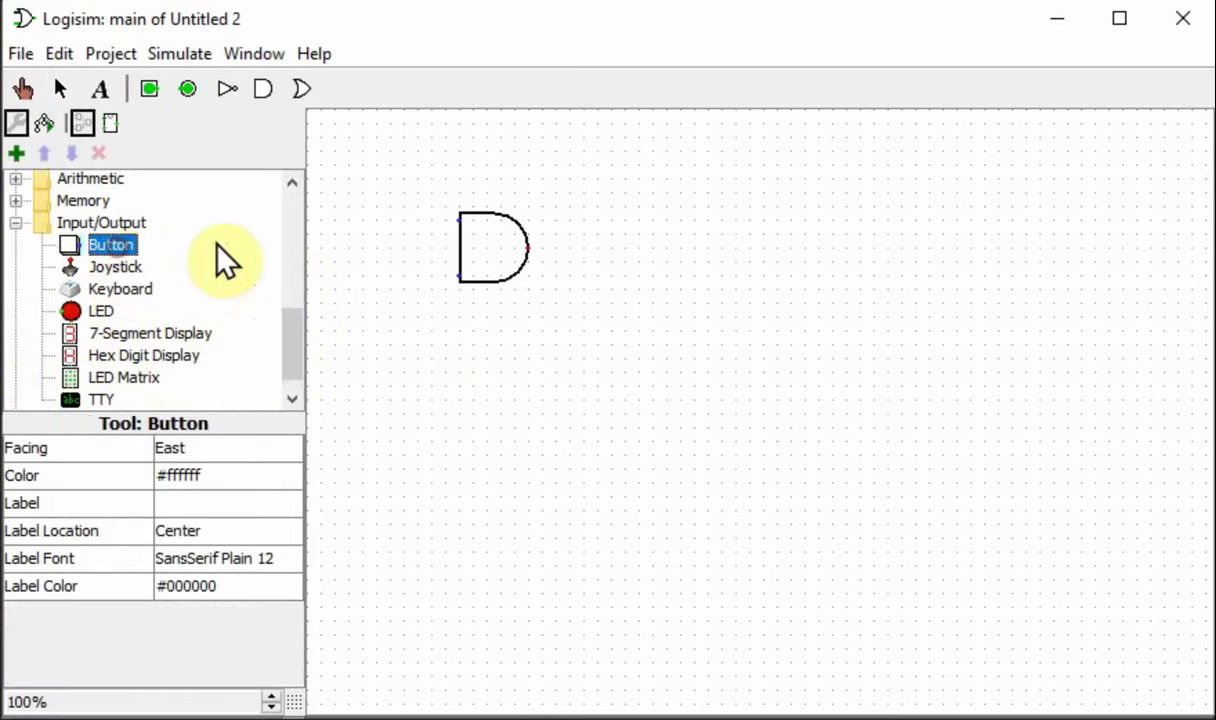
pyautogui.click(372, 180)
pyautogui.click(180, 259)
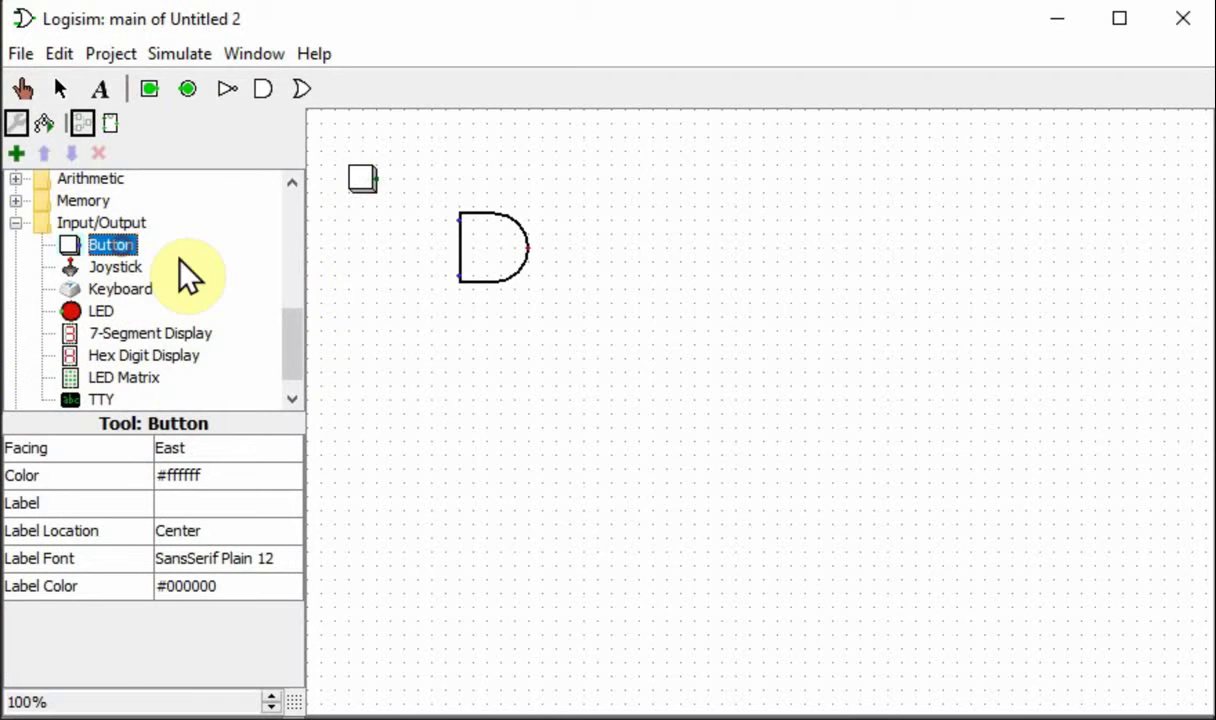
pyautogui.click(374, 289)
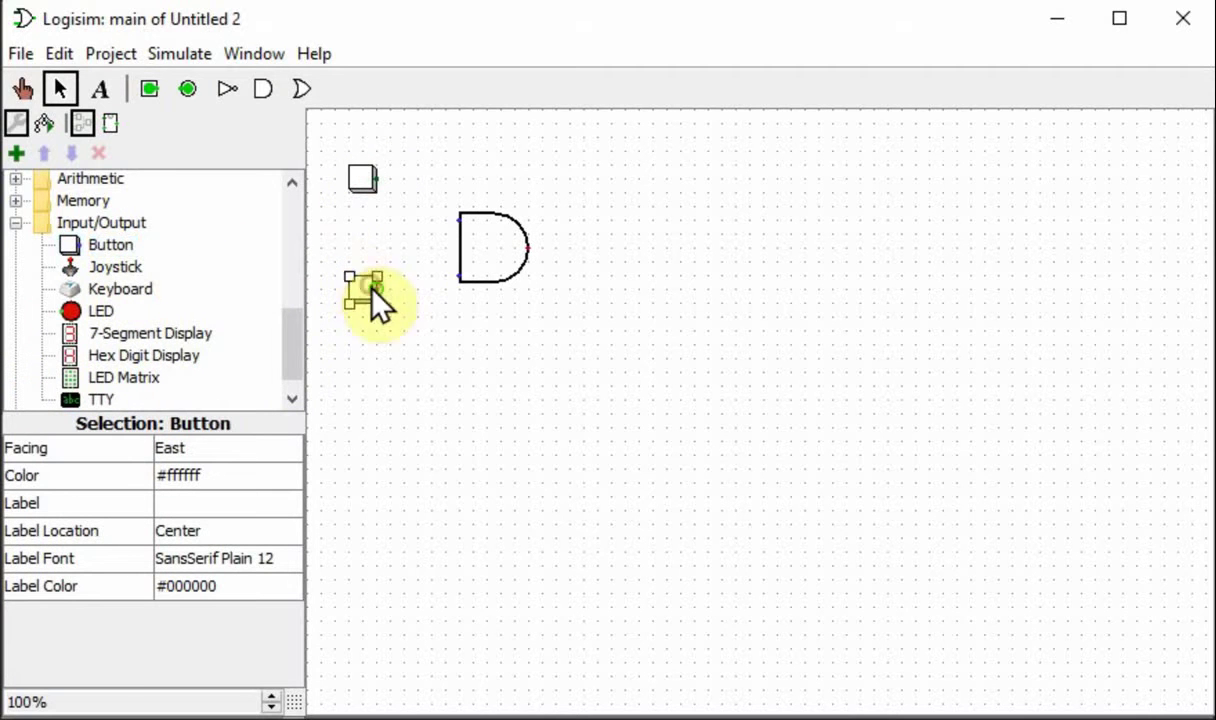
pyautogui.click(105, 313)
pyautogui.click(684, 246)
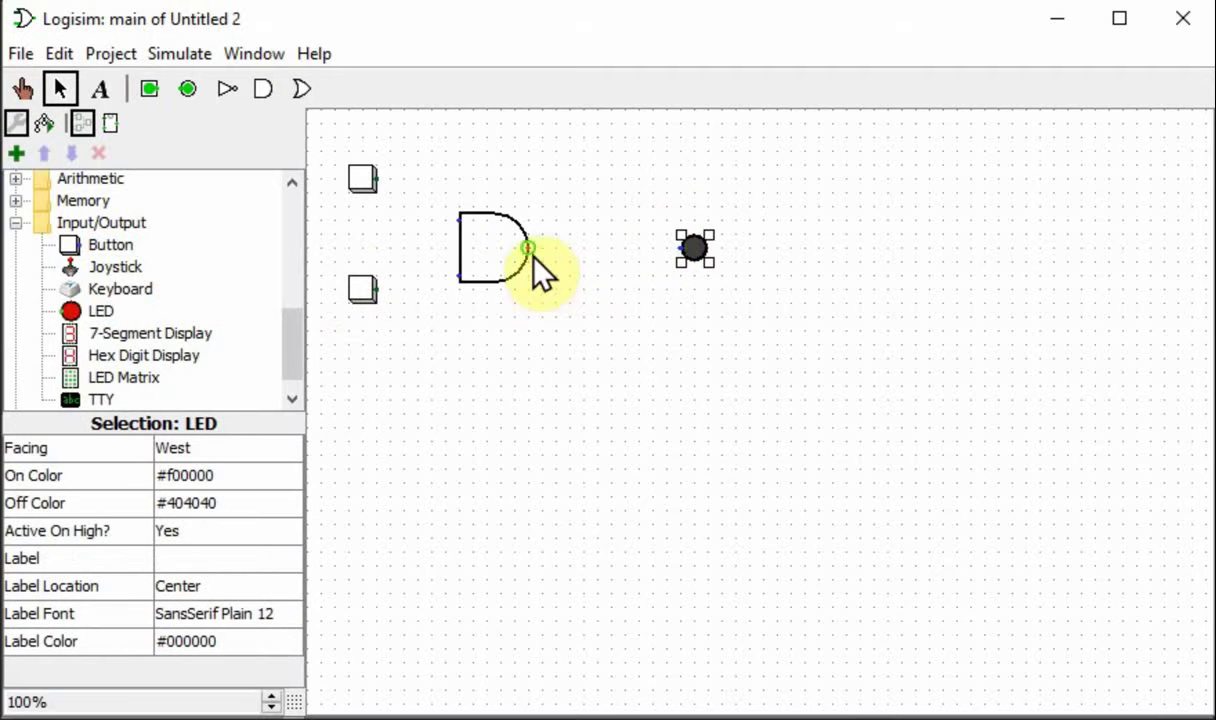
# Step: Wire the gate output to the LED and each button to a gate input
pyautogui.moveTo(529, 250); pyautogui.dragTo(683, 250)
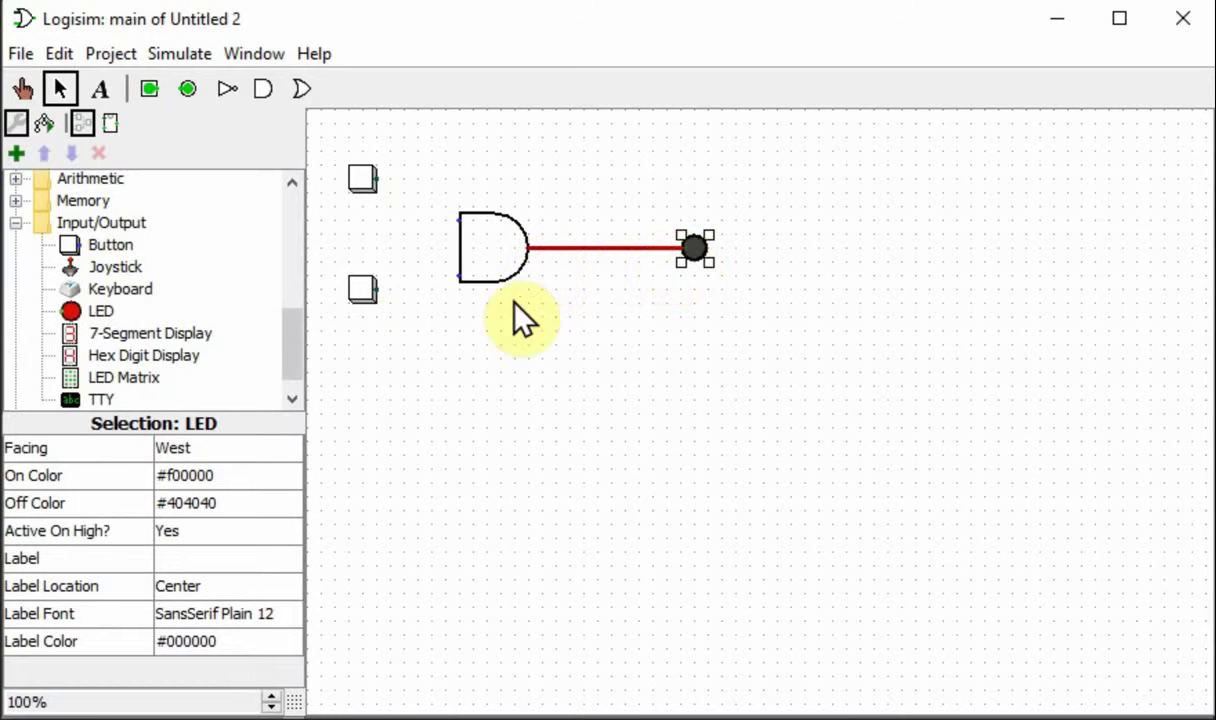
pyautogui.click(384, 299)
pyautogui.click(375, 296)
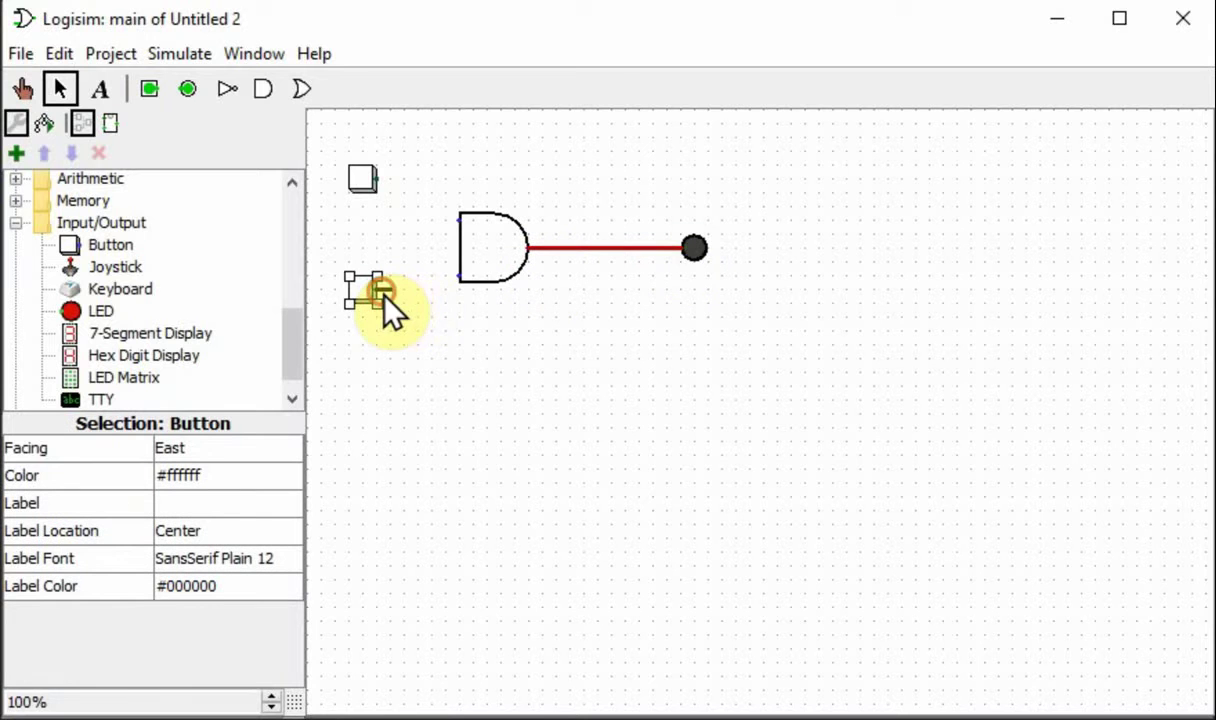
pyautogui.moveTo(388, 296); pyautogui.dragTo(455, 278)
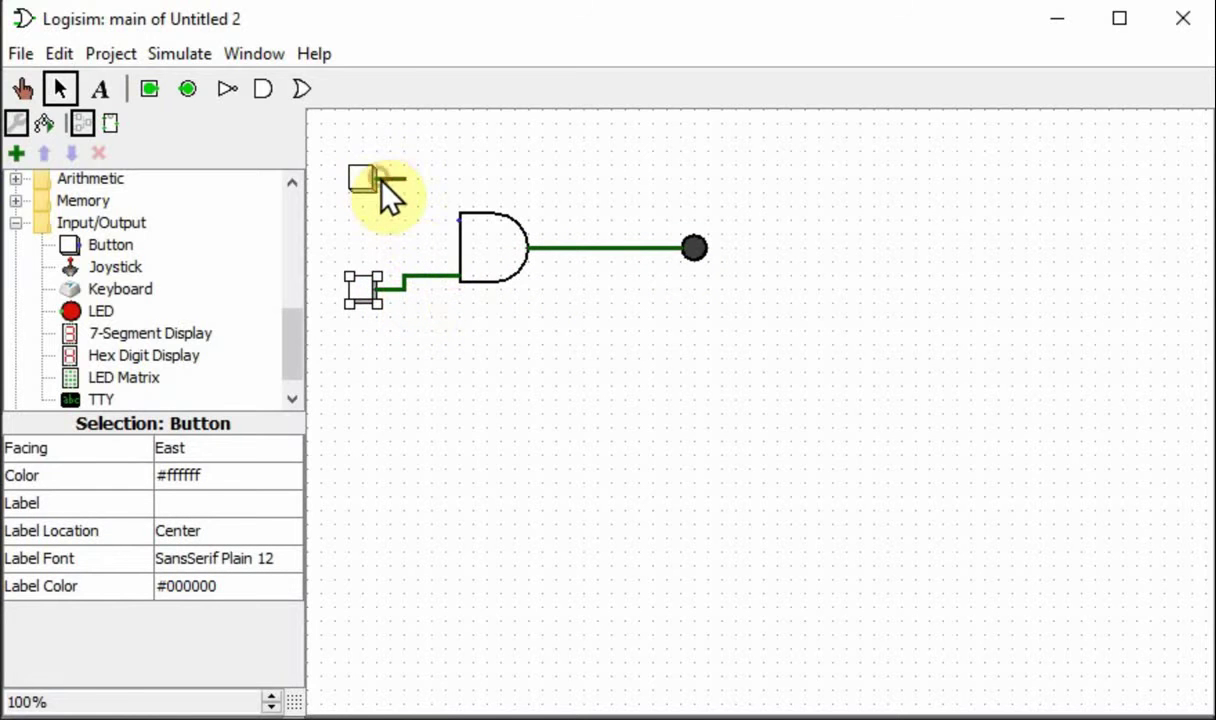
pyautogui.moveTo(377, 180); pyautogui.dragTo(460, 217)
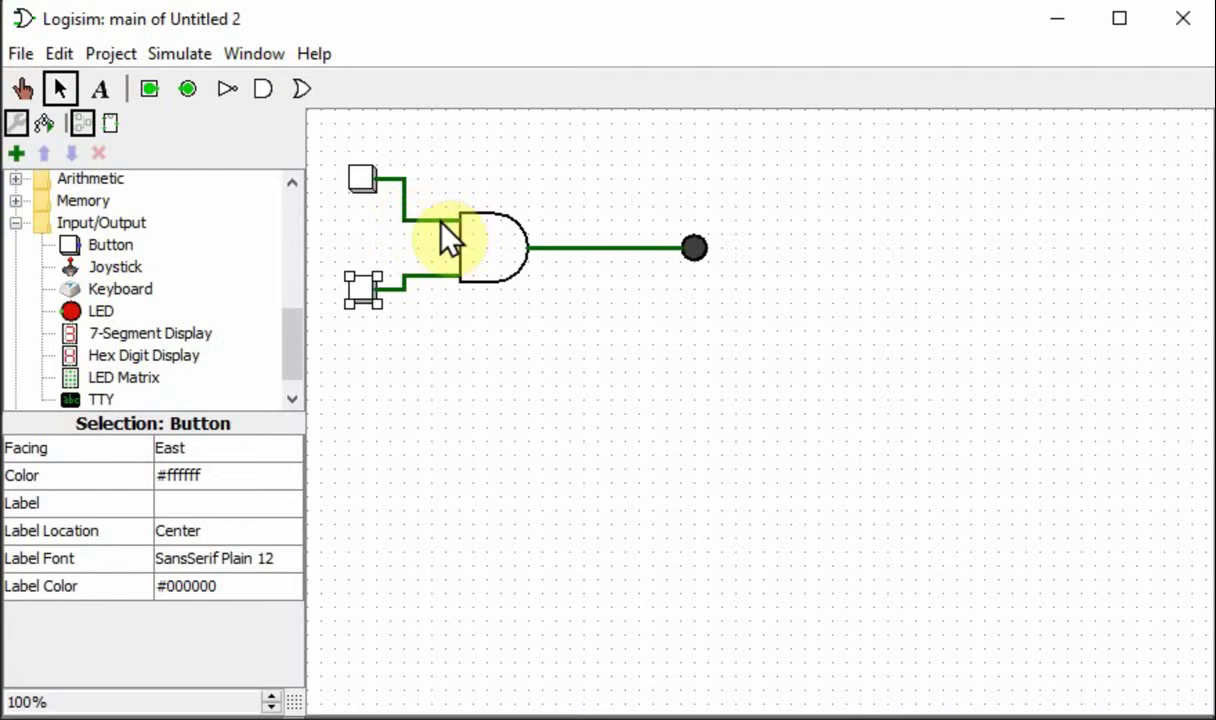
pyautogui.click(22, 89)
pyautogui.click(360, 180)
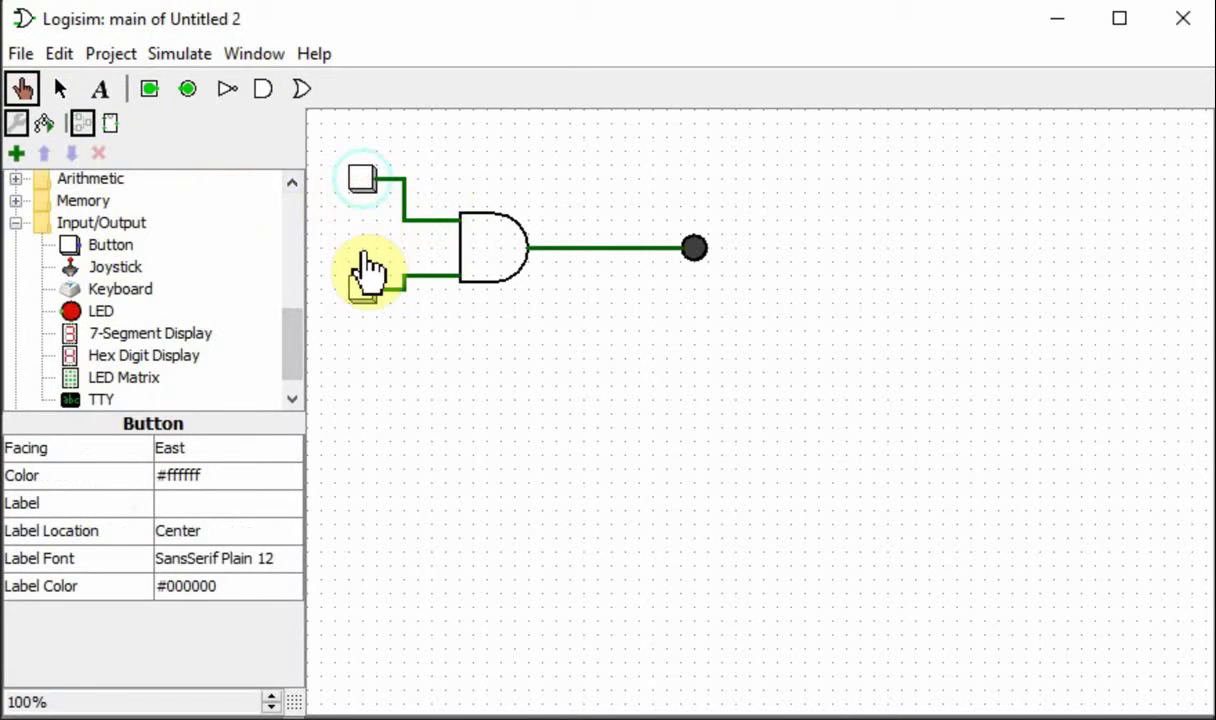
pyautogui.click(363, 288)
pyautogui.click(362, 180)
pyautogui.click(364, 288)
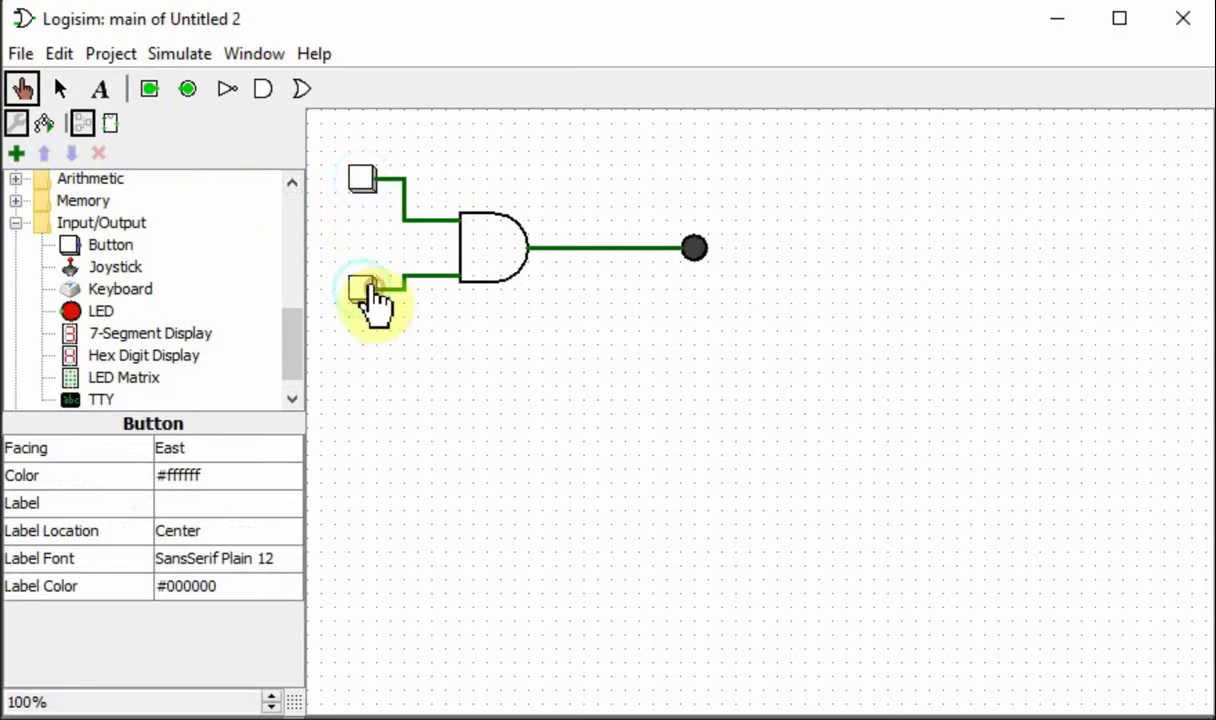
pyautogui.click(362, 182)
pyautogui.click(363, 288)
pyautogui.click(362, 181)
pyautogui.click(364, 288)
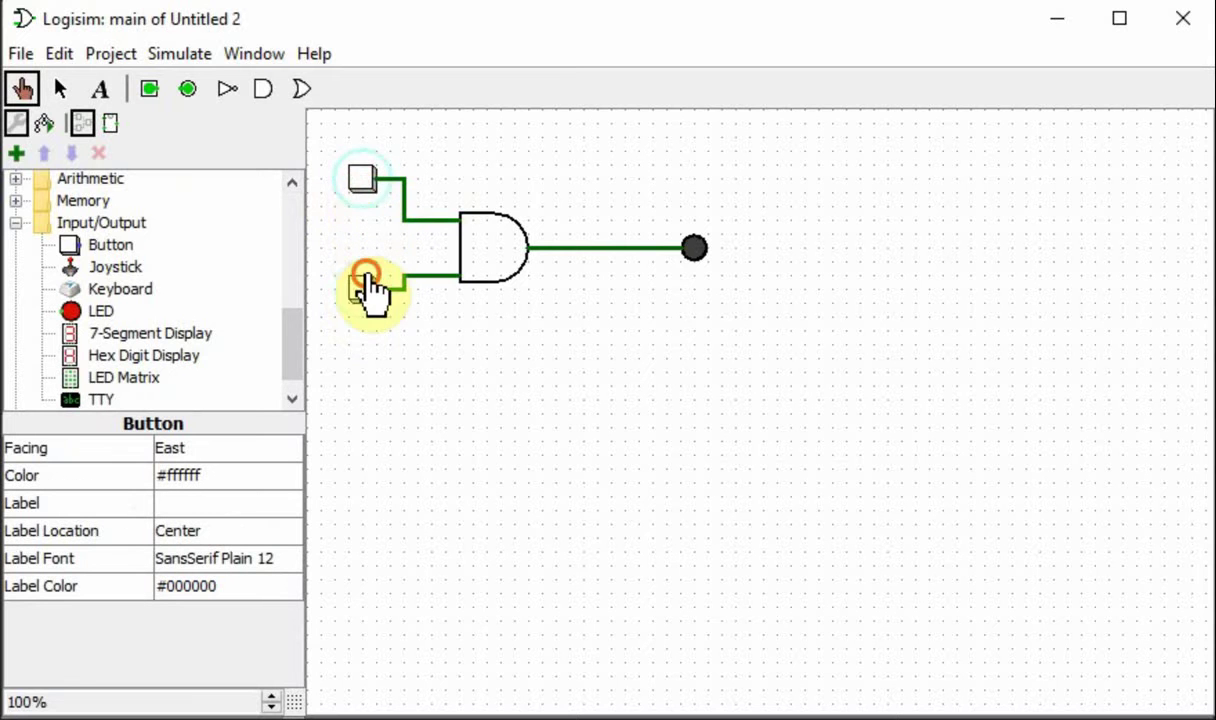
pyautogui.click(362, 182)
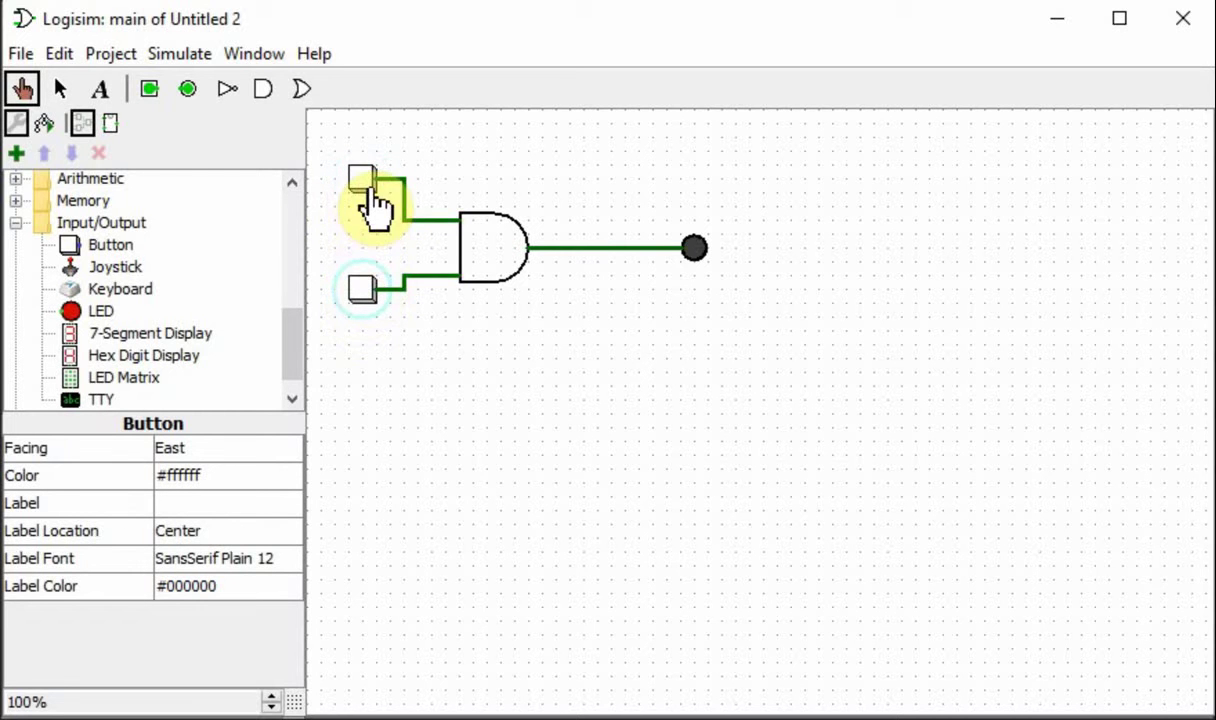
pyautogui.click(287, 325)
pyautogui.moveTo(289, 330); pyautogui.dragTo(277, 362)
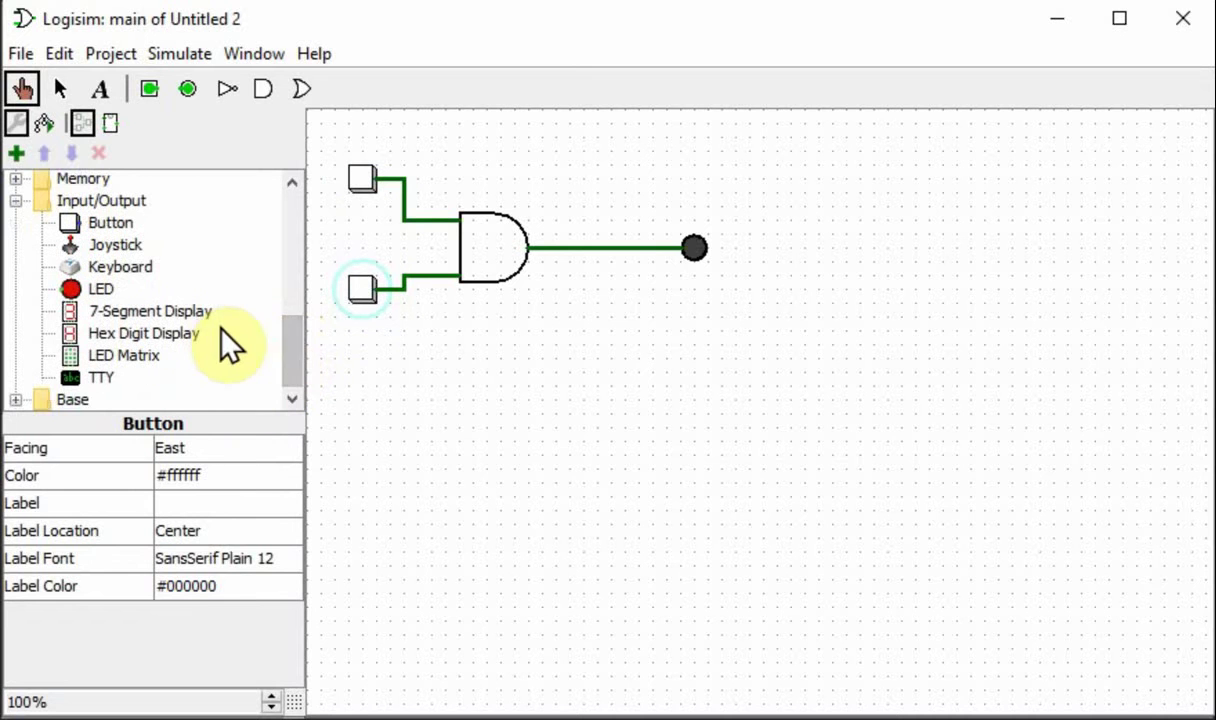
pyautogui.moveTo(285, 337); pyautogui.dragTo(290, 223)
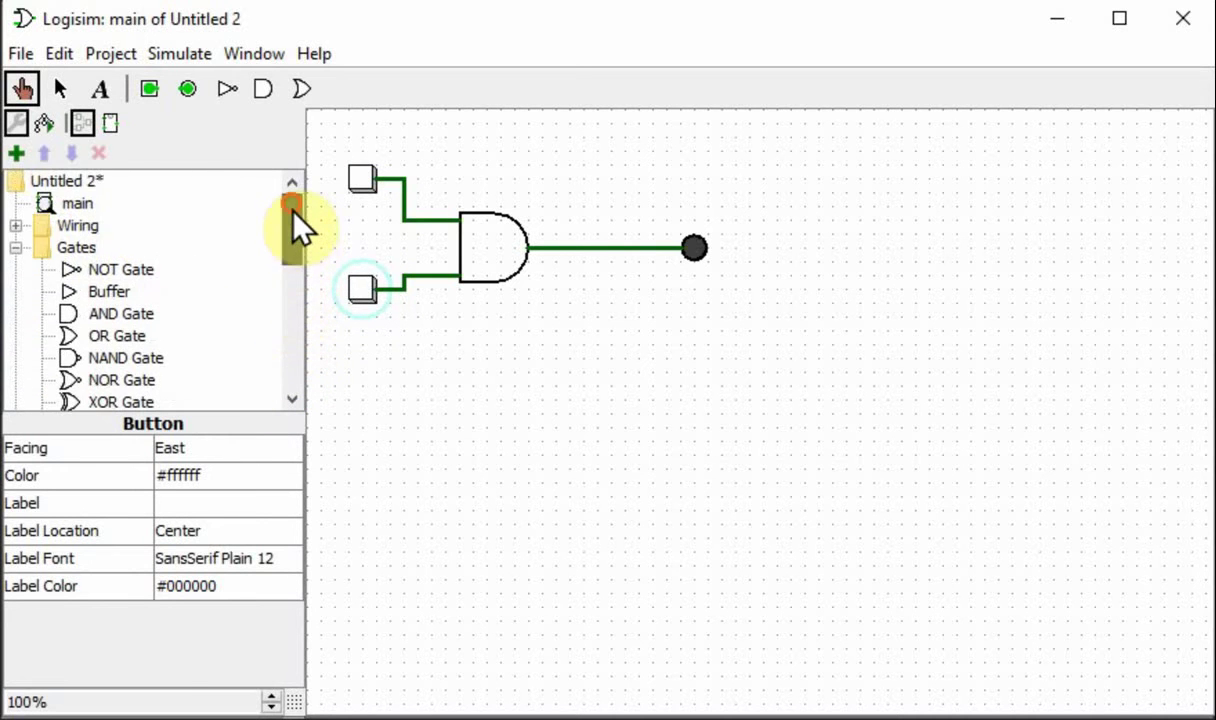
# Step: Place two input Pins and connect them to the AND gate's upper and lower input wires
pyautogui.click(16, 225)
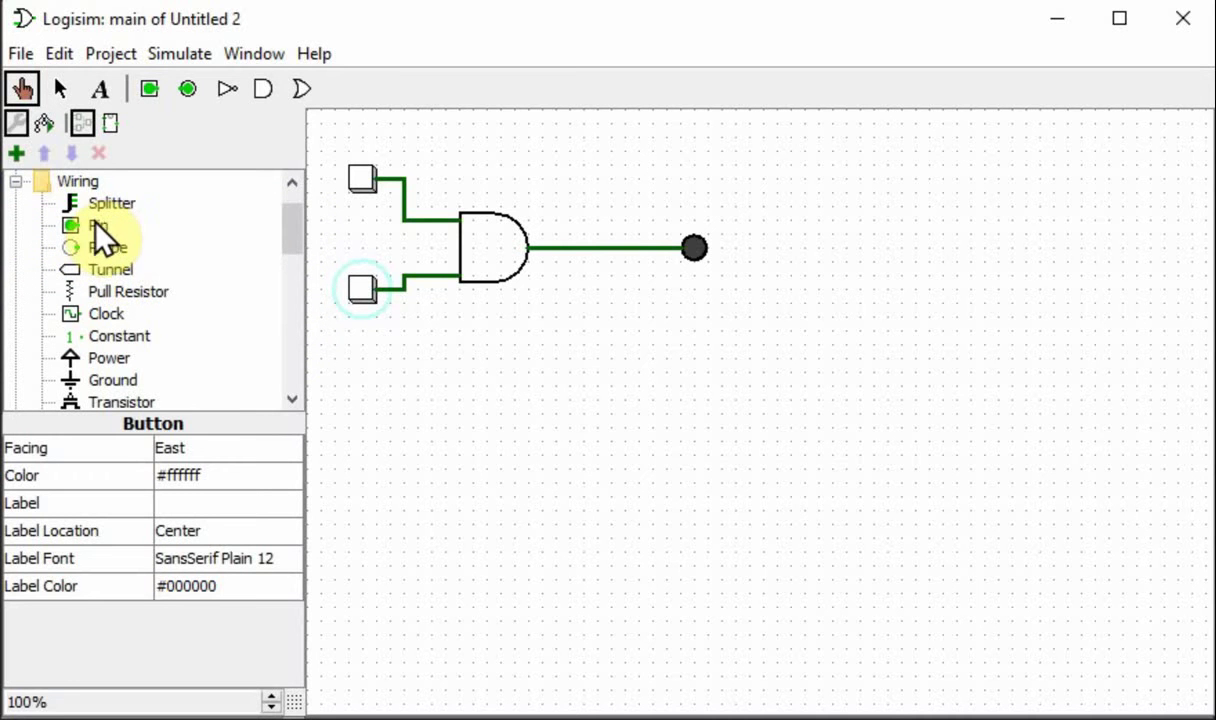
pyautogui.click(132, 226)
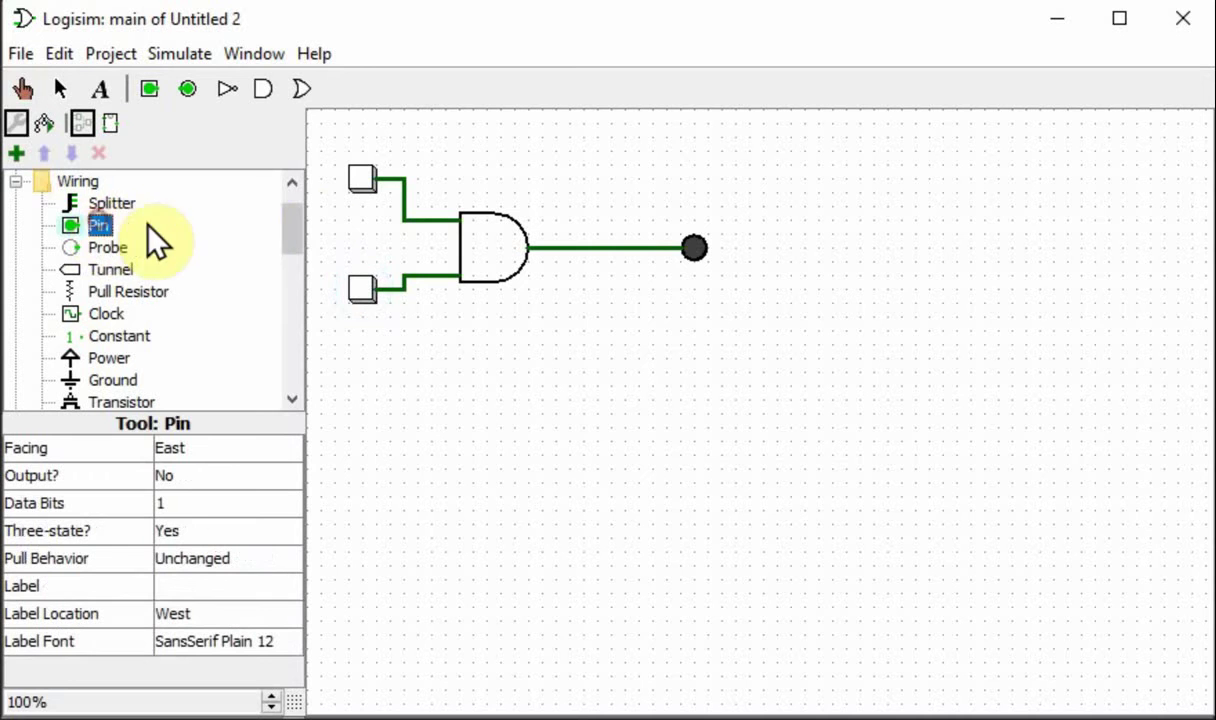
pyautogui.click(340, 218)
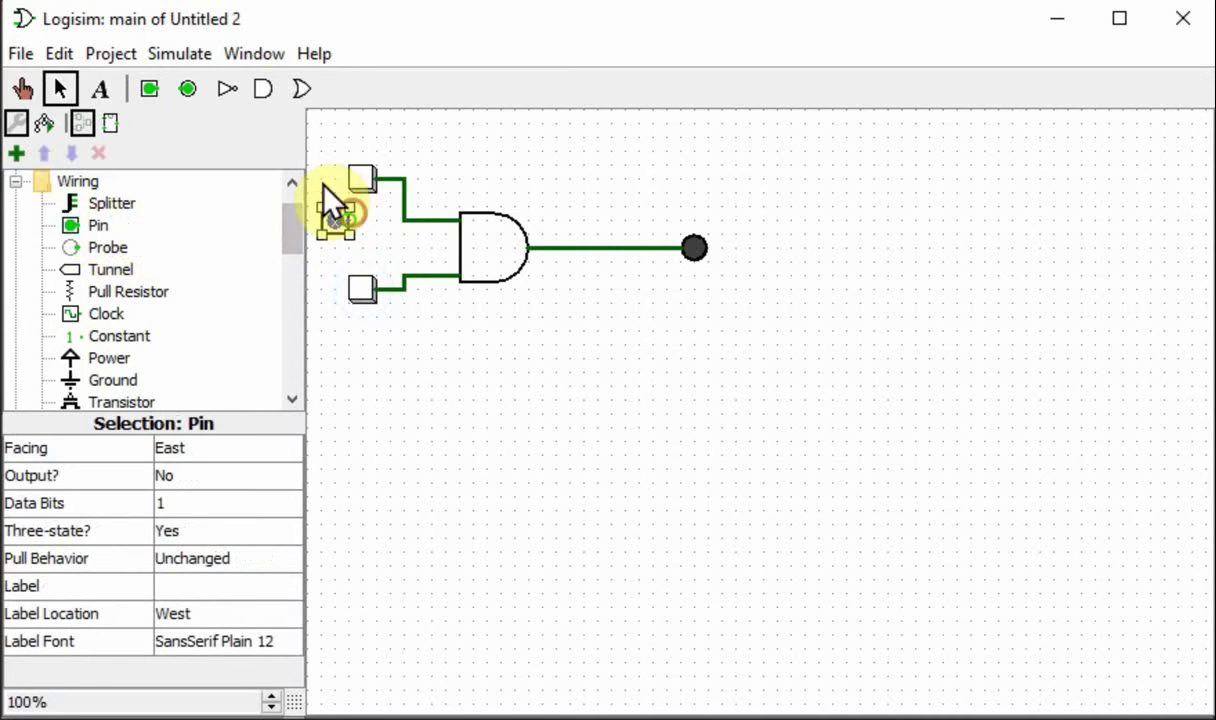
pyautogui.click(90, 225)
pyautogui.click(326, 330)
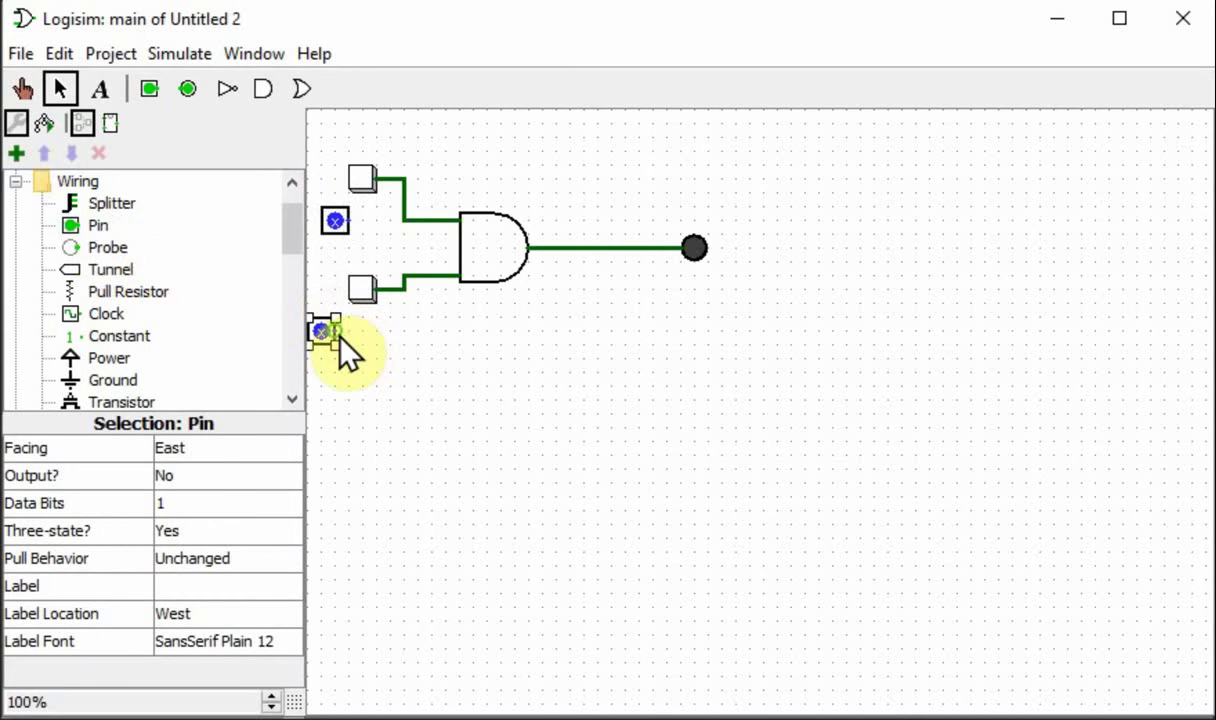
pyautogui.moveTo(343, 332); pyautogui.dragTo(404, 292)
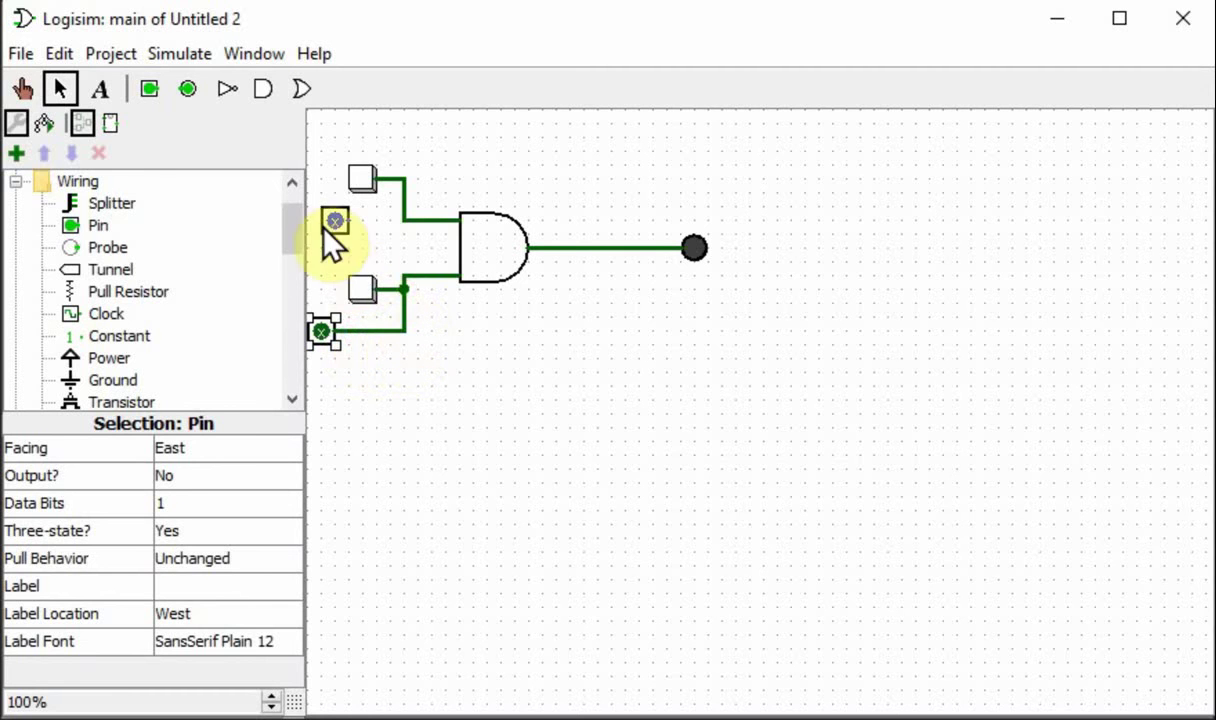
pyautogui.moveTo(347, 220); pyautogui.dragTo(404, 221)
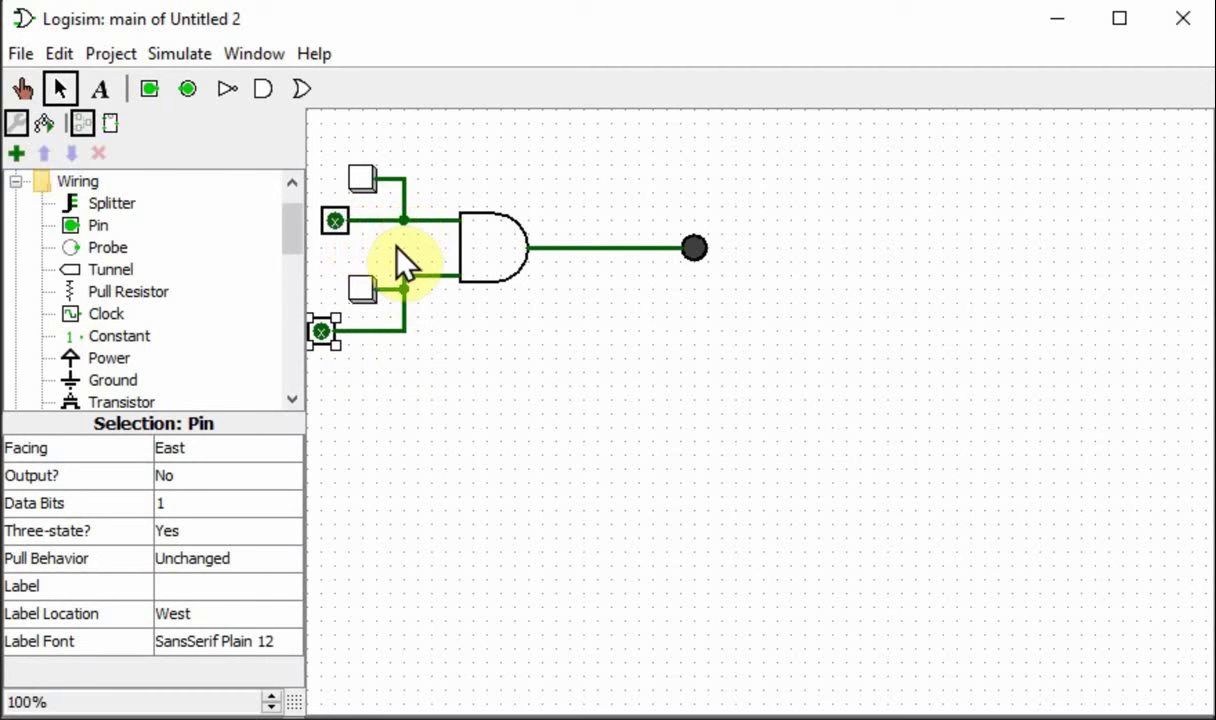
# Step: Set both input pins to 1 with the Poke tool
pyautogui.click(22, 89)
pyautogui.click(336, 219)
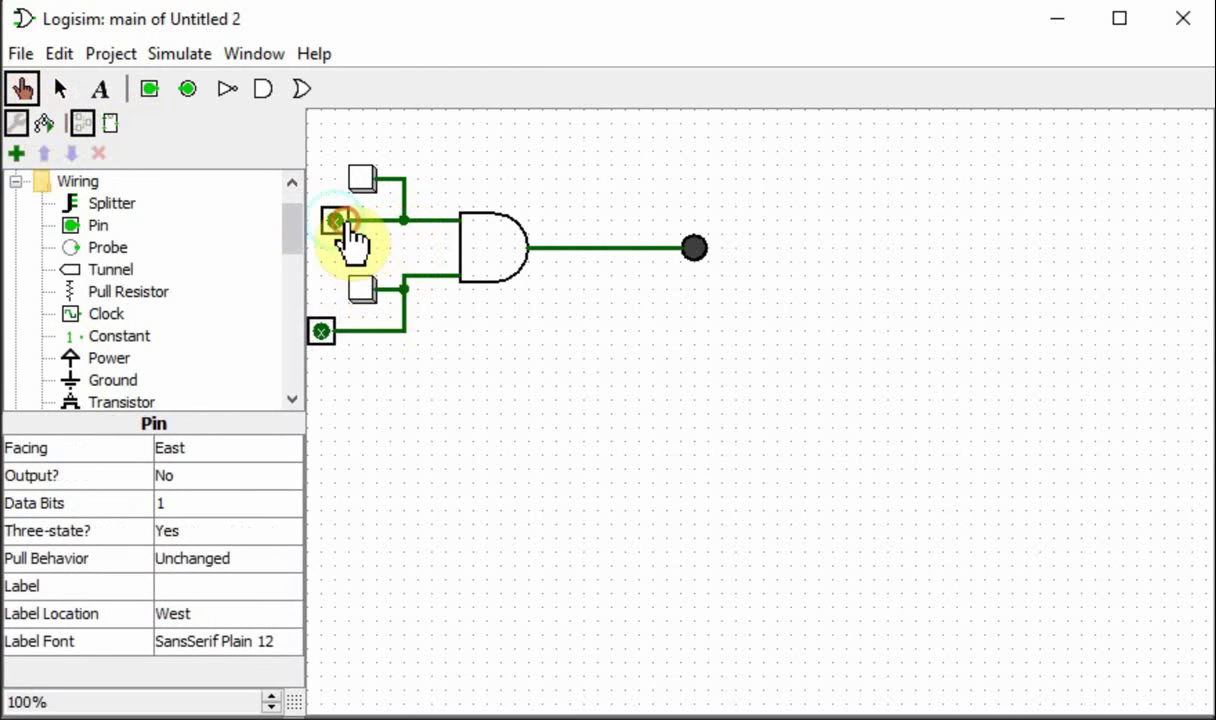
pyautogui.click(323, 331)
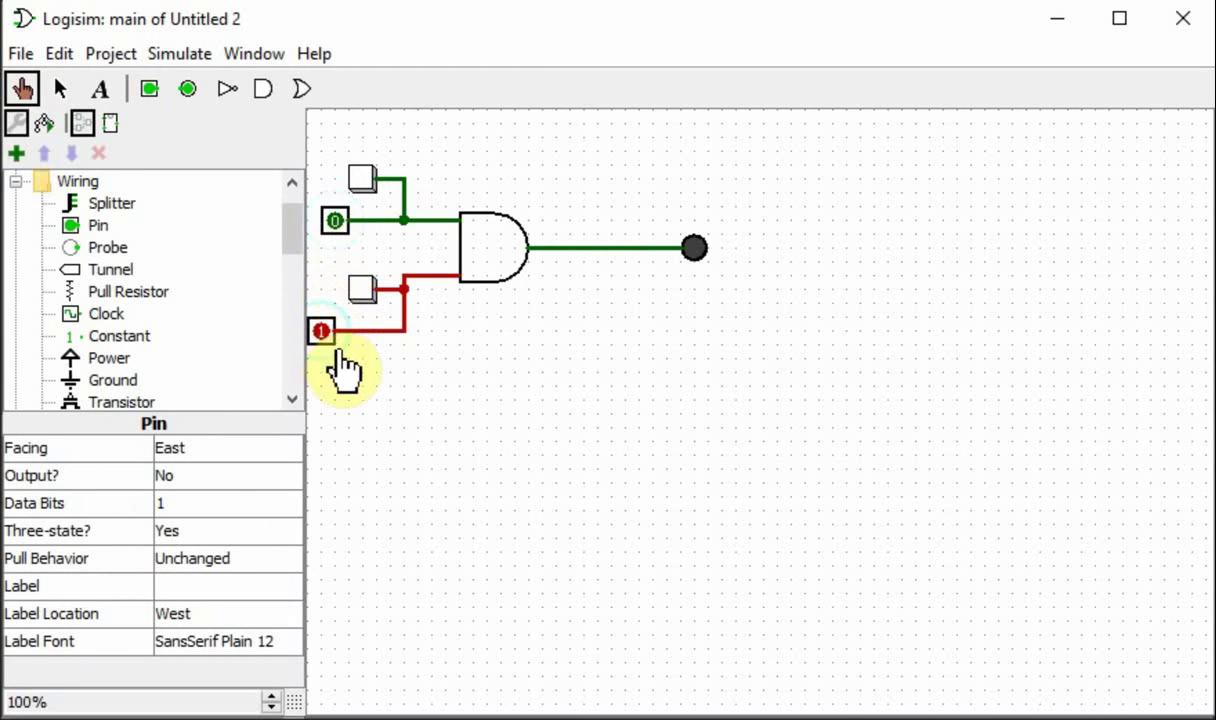
pyautogui.click(336, 221)
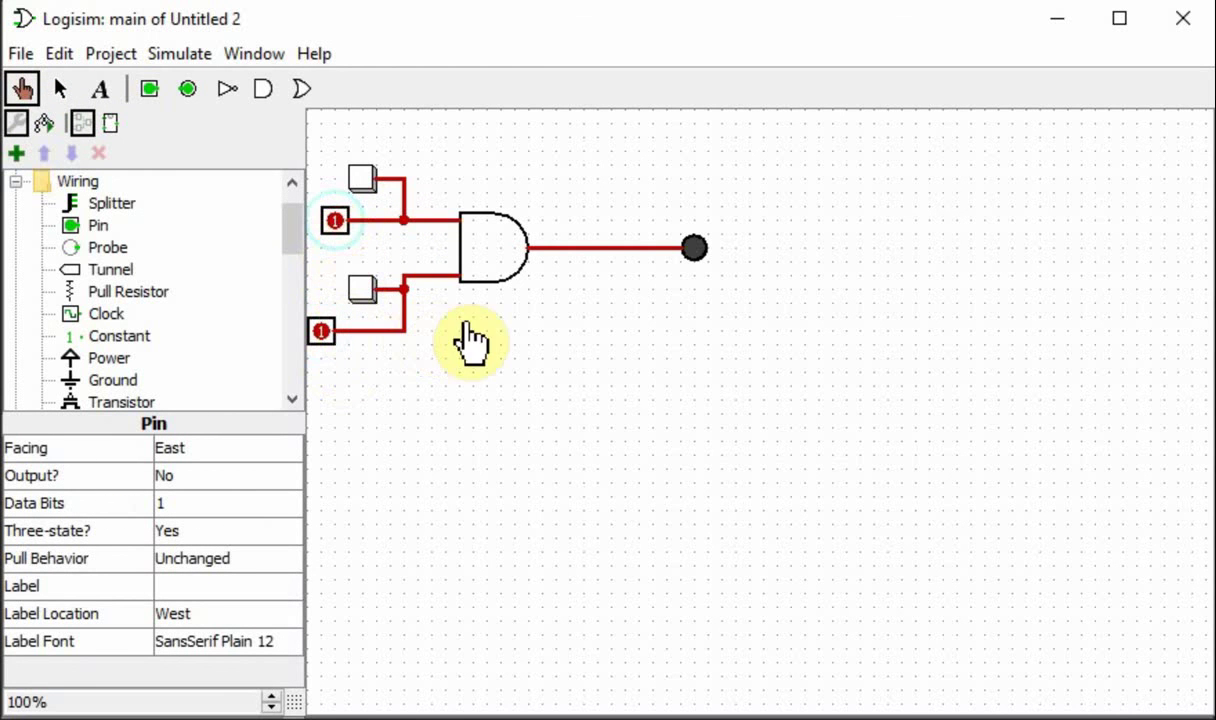